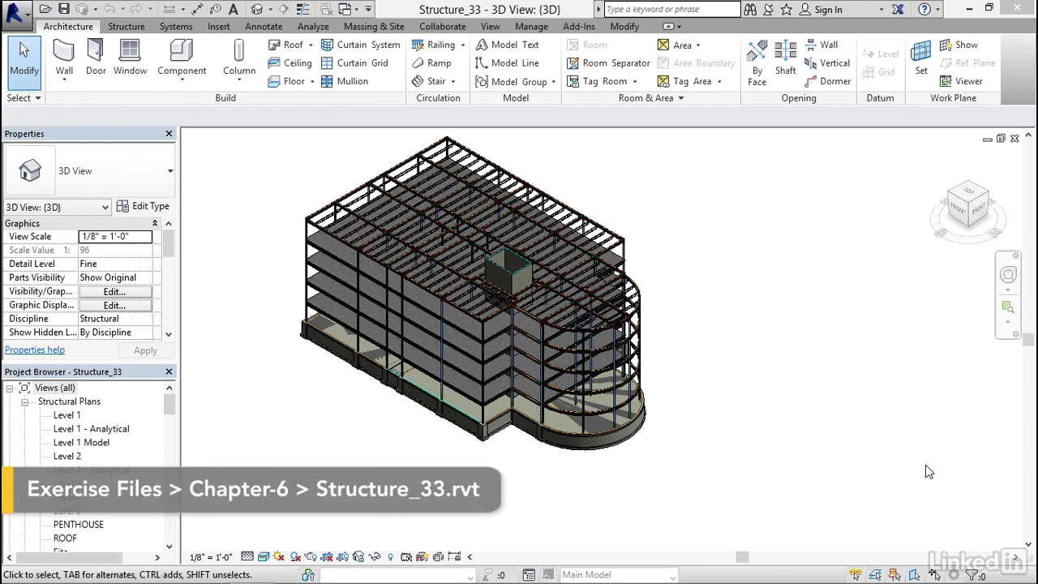
Open the TYPICAL FOUNDATION EDGE DETAIL section and select its concrete foundation wall
drag(172, 418, 173, 444)
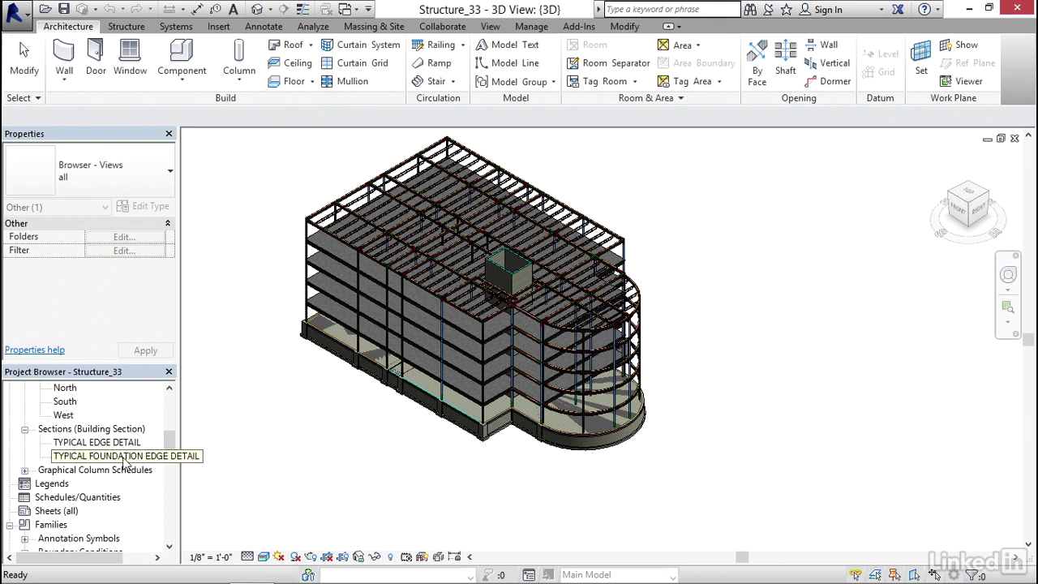
double_click(126, 458)
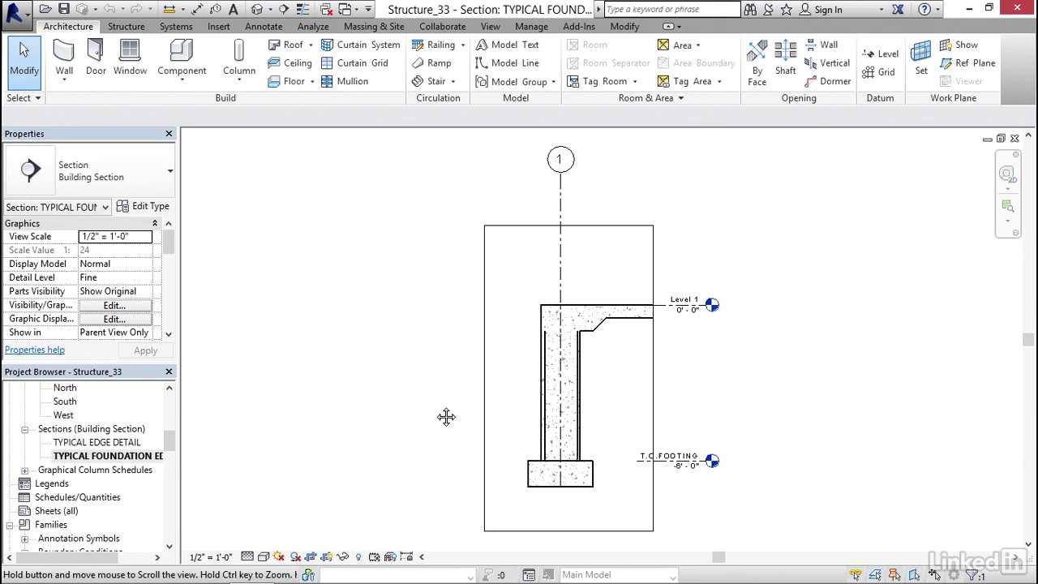
middle_drag(446, 416, 248, 364)
scroll(344, 389, up, 3)
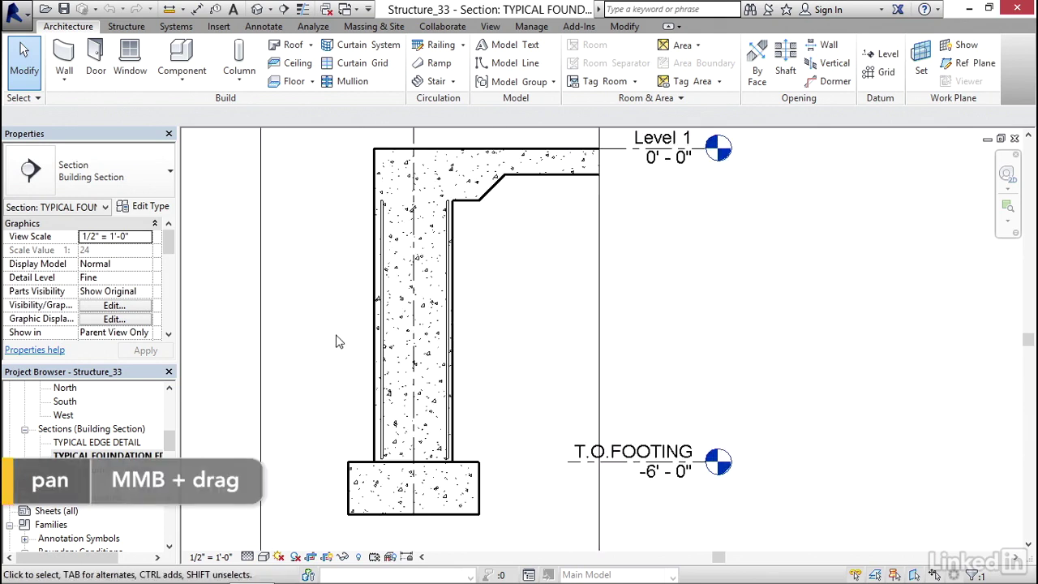
middle_drag(339, 341, 338, 338)
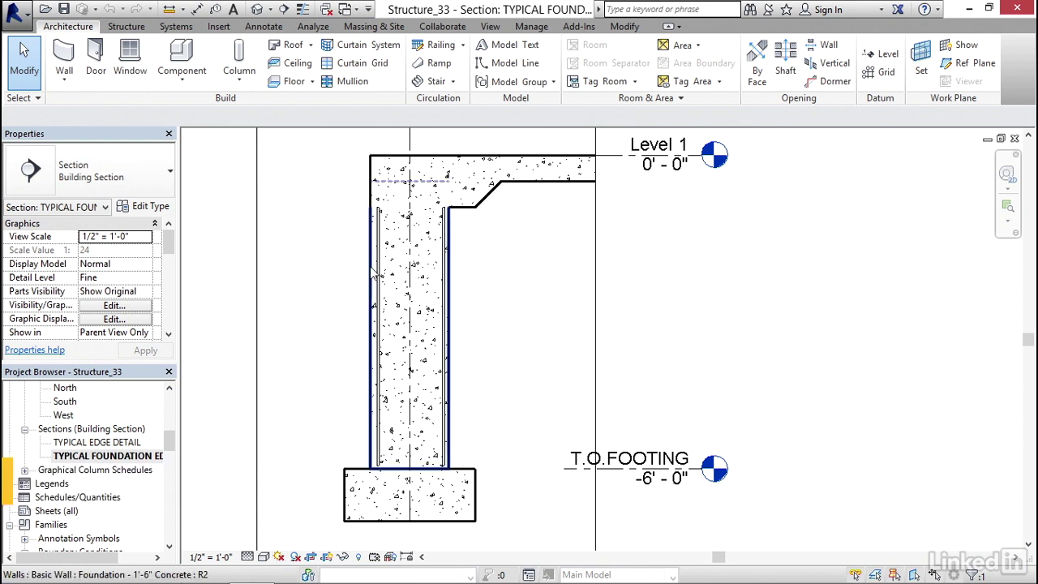
click(341, 269)
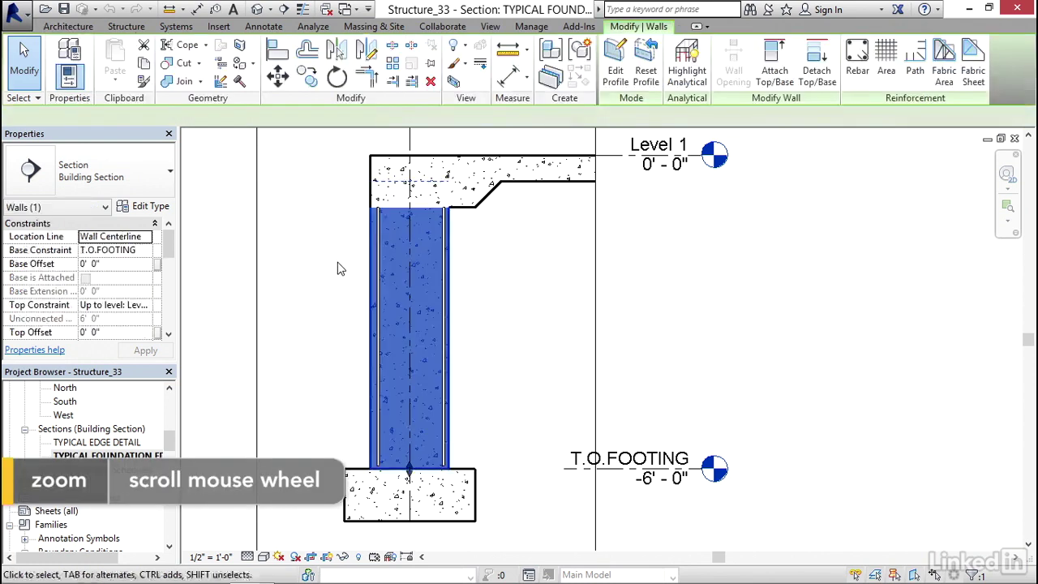
Place a straight #4 Rebar Shape 00 bar near the wall's right face, oriented Parallel to Cover
click(855, 72)
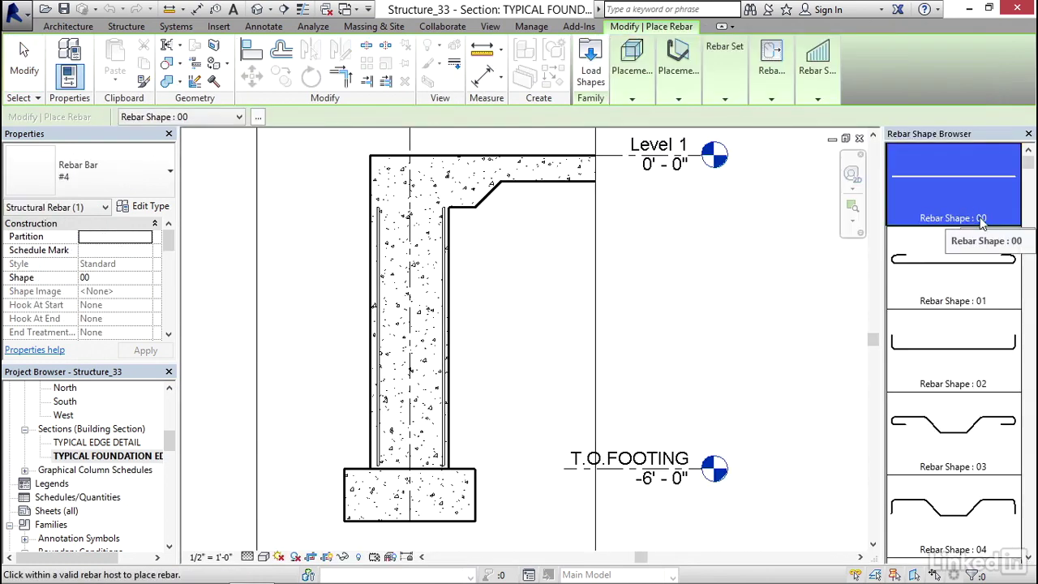
click(679, 99)
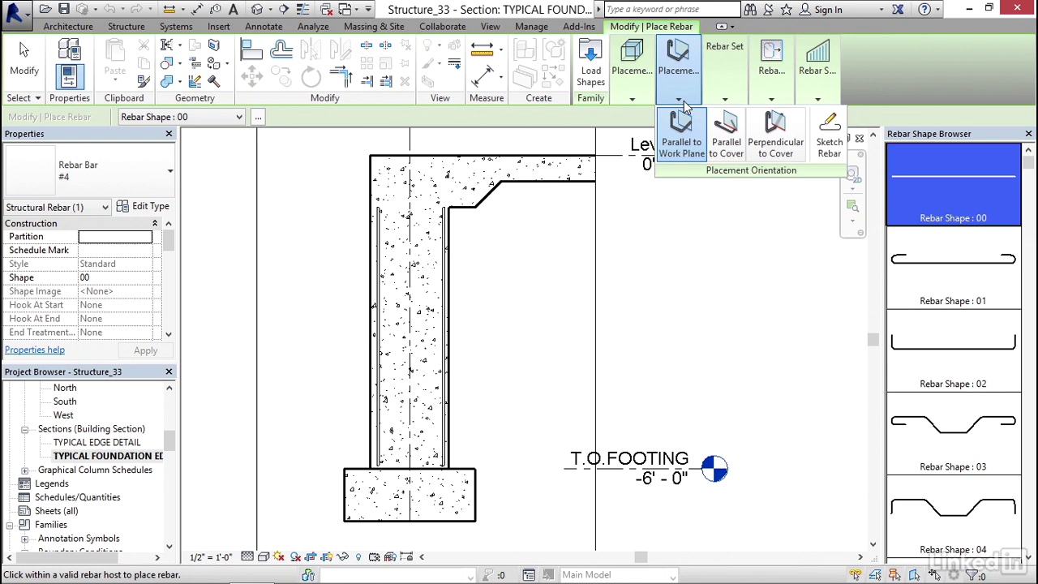
click(724, 150)
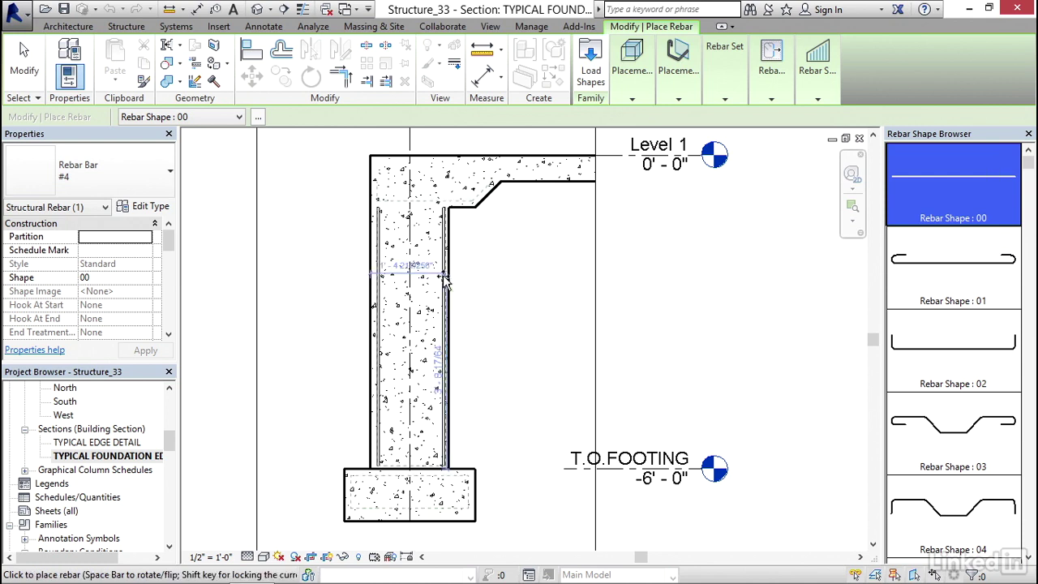
scroll(436, 242, up, 5)
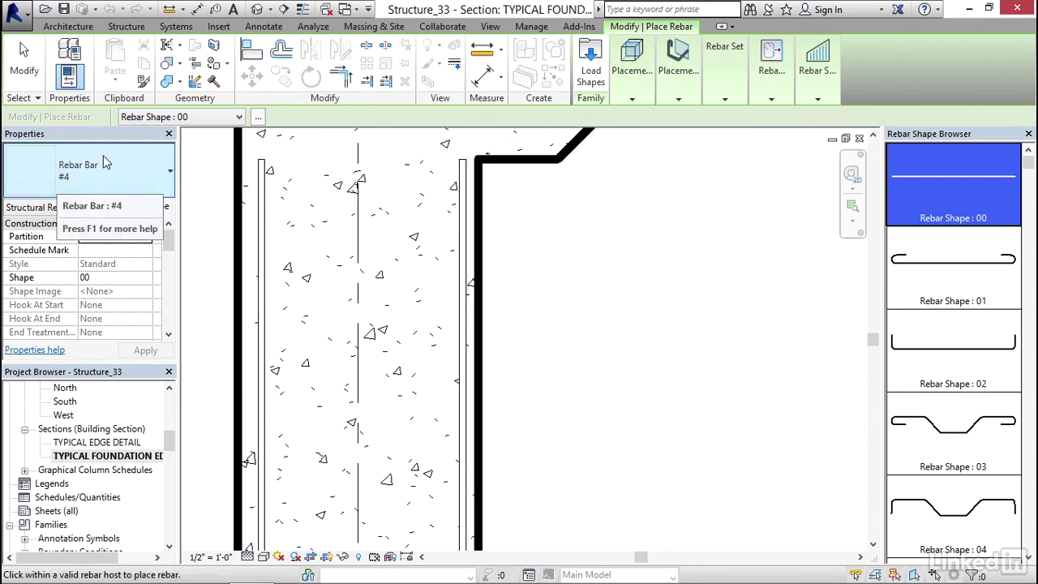
click(451, 163)
key(Escape)
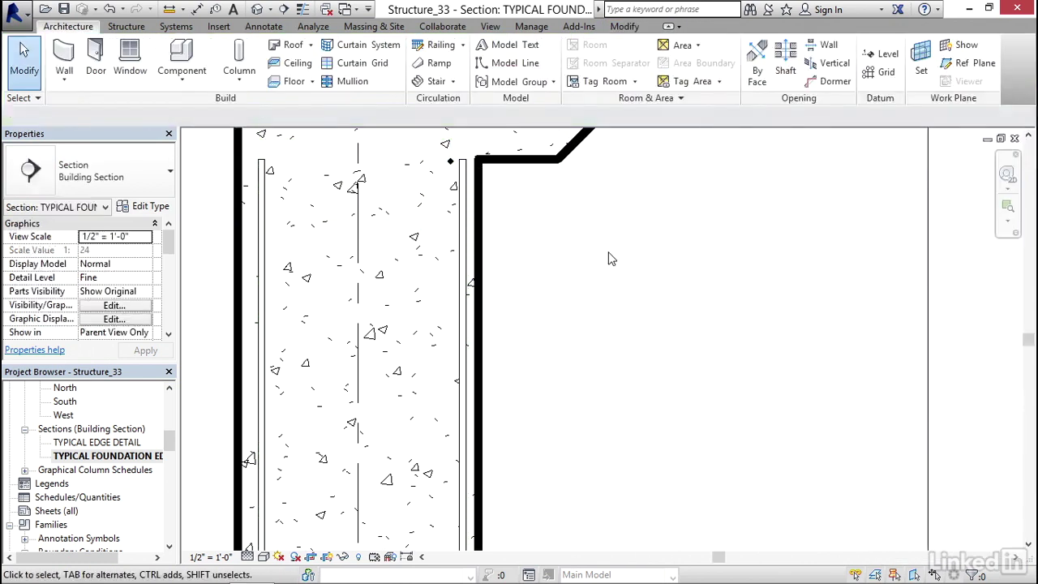
Make the bar a Maximum Spacing rebar set with 12" (1' 0") spacing, giving 6 bars
click(451, 162)
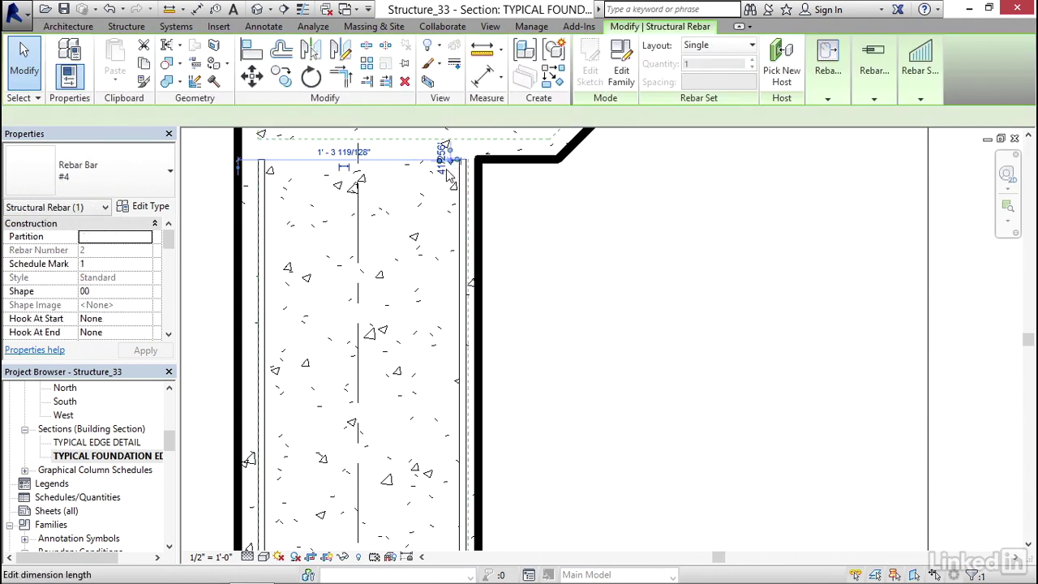
middle_drag(534, 231, 597, 258)
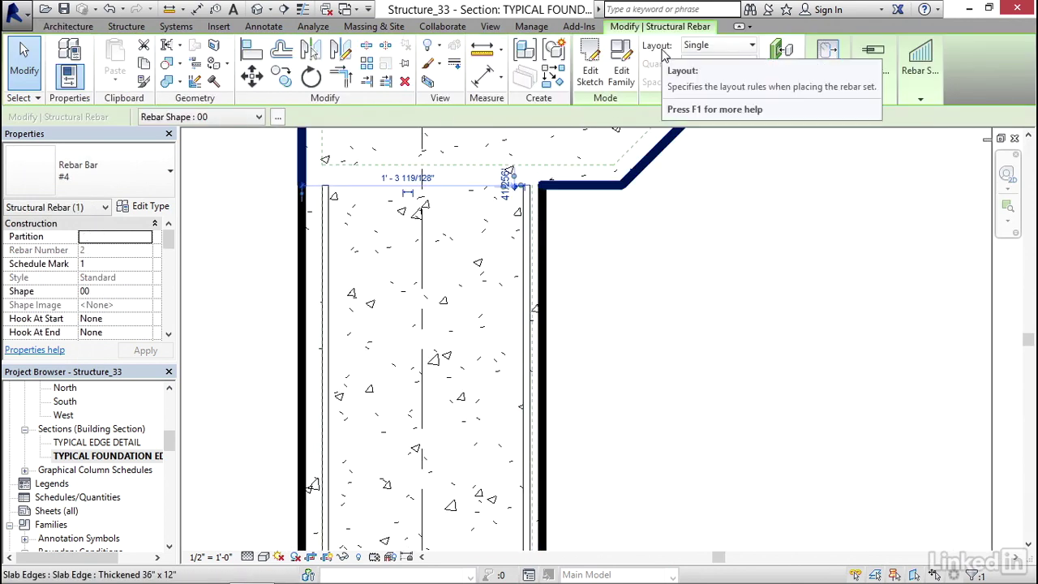
click(750, 46)
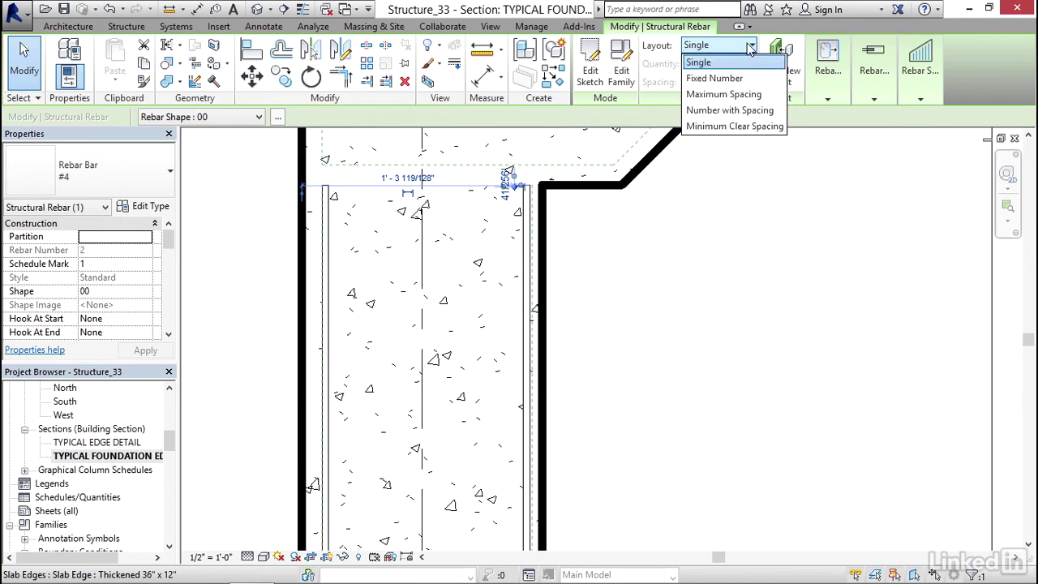
click(721, 94)
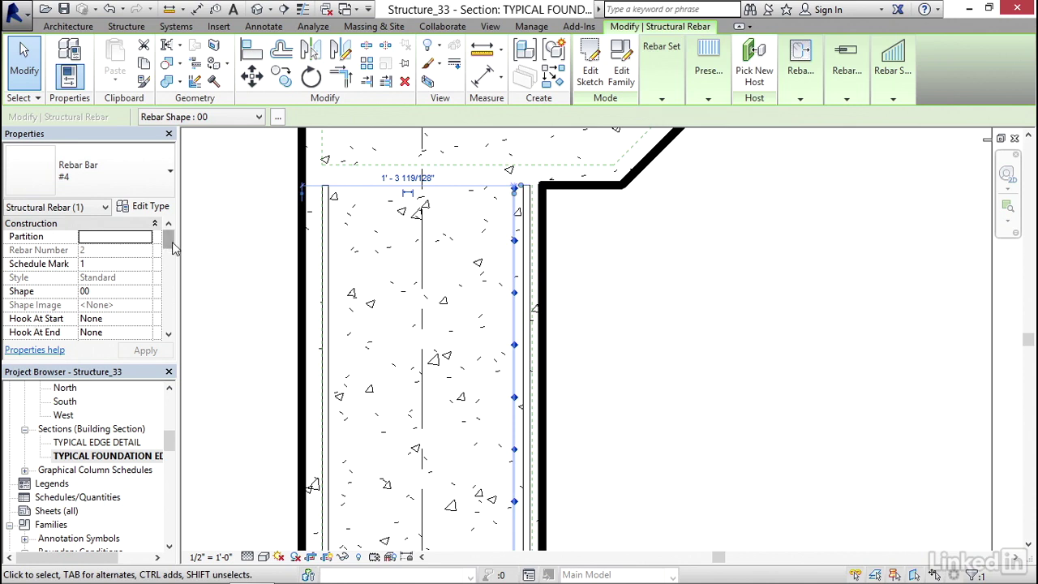
drag(172, 244, 170, 266)
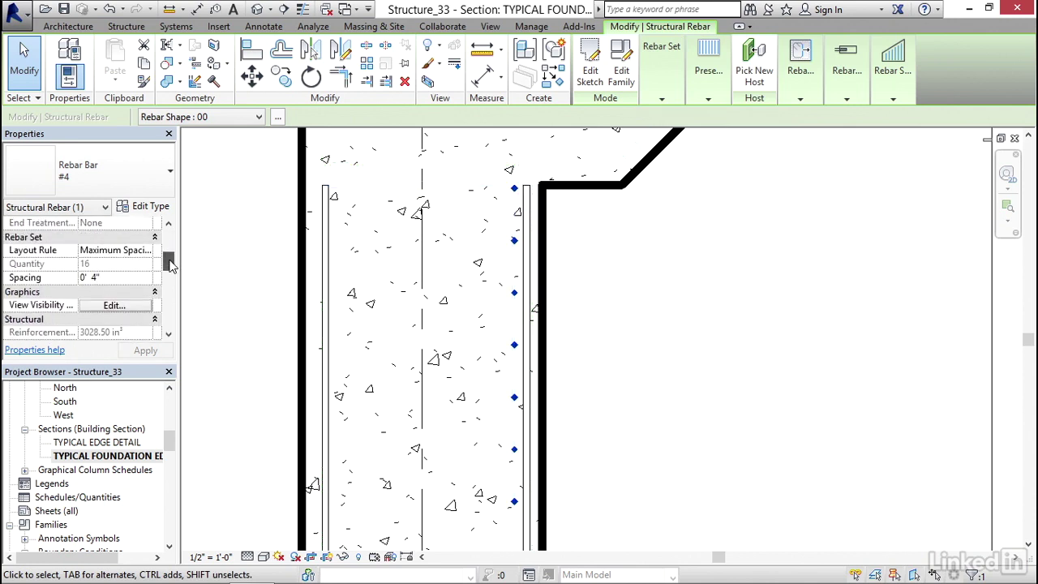
click(113, 278)
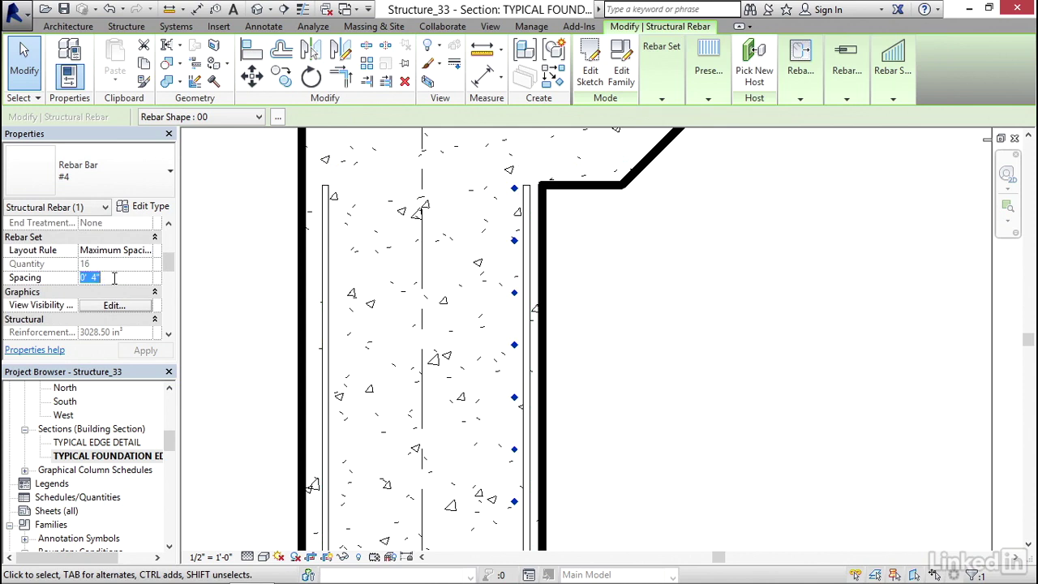
text(12)
key(Return)
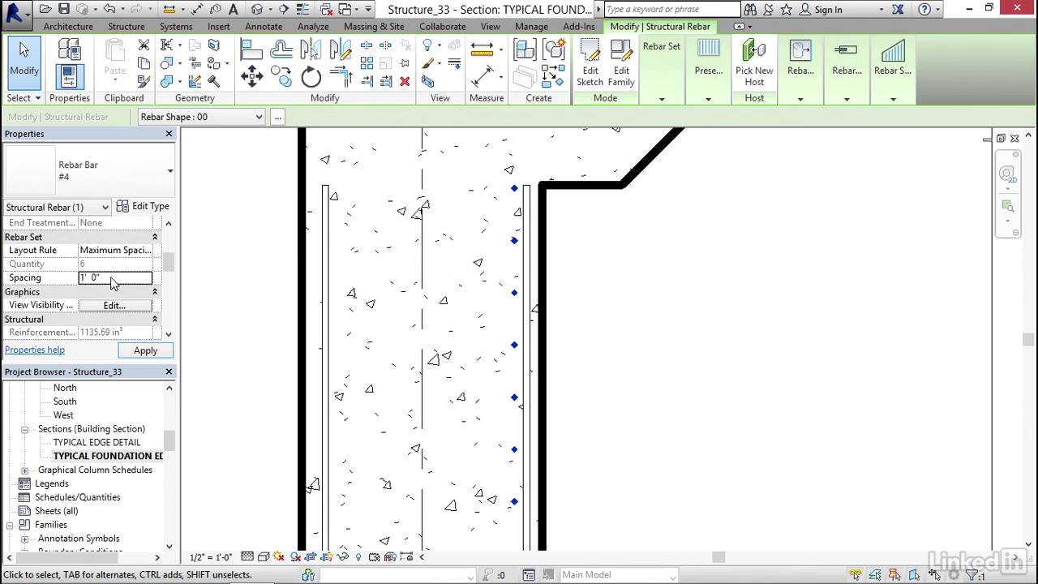
Zoom between the footing and the wall top to locate the right-face rebar set
click(676, 290)
scroll(584, 267, down, 3)
scroll(621, 419, down, 3)
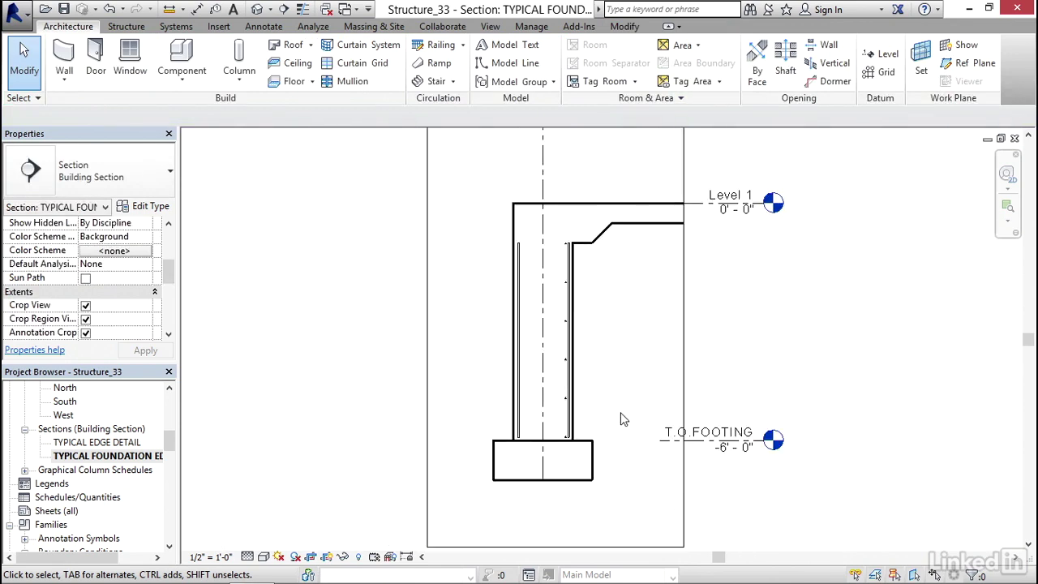
middle_drag(621, 420, 568, 295)
scroll(533, 303, up, 5)
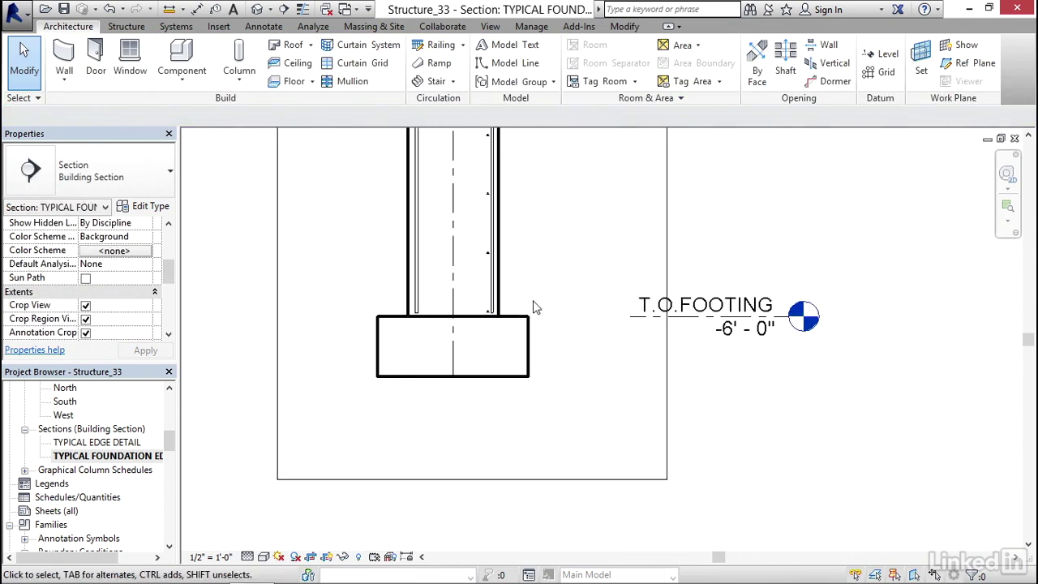
click(457, 321)
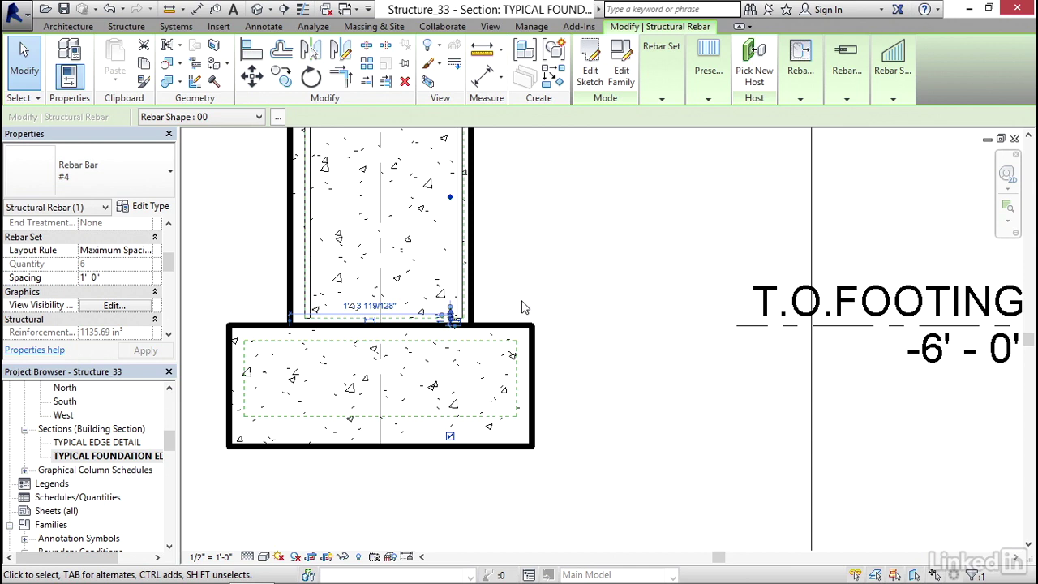
scroll(544, 339, down, 3)
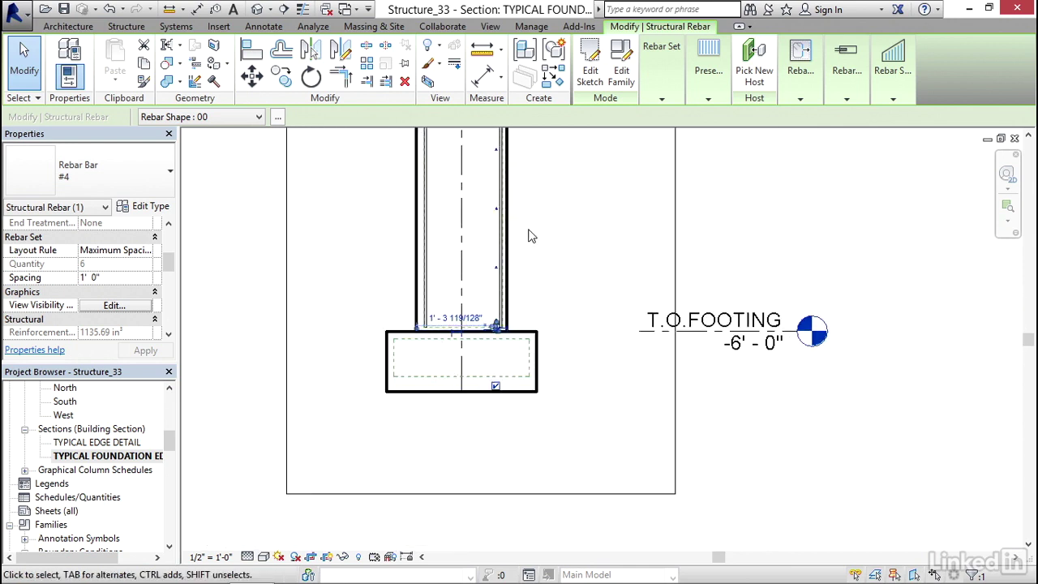
middle_drag(528, 234, 533, 482)
scroll(514, 316, up, 5)
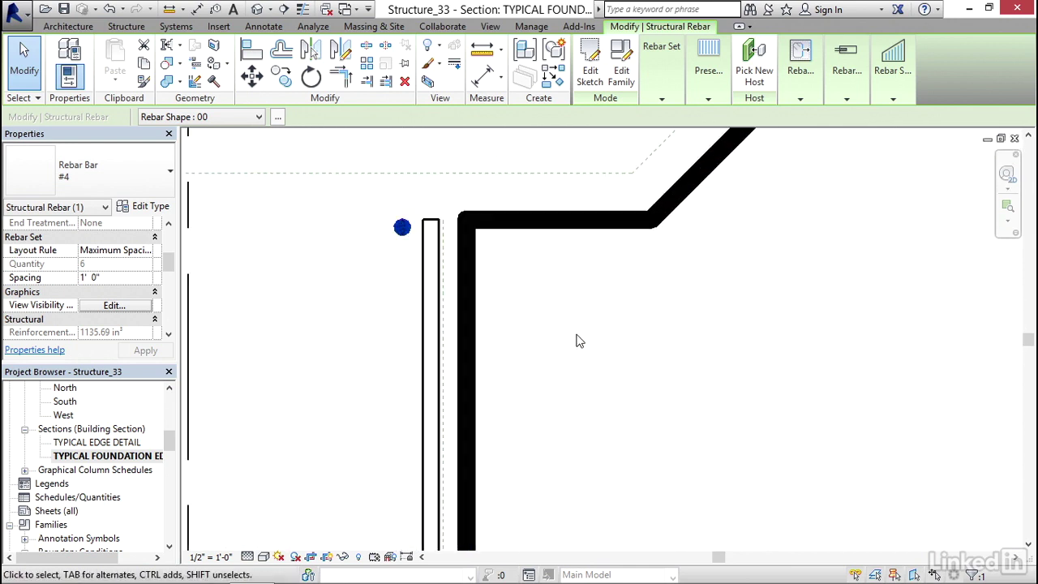
key(Escape)
scroll(579, 340, down, 3)
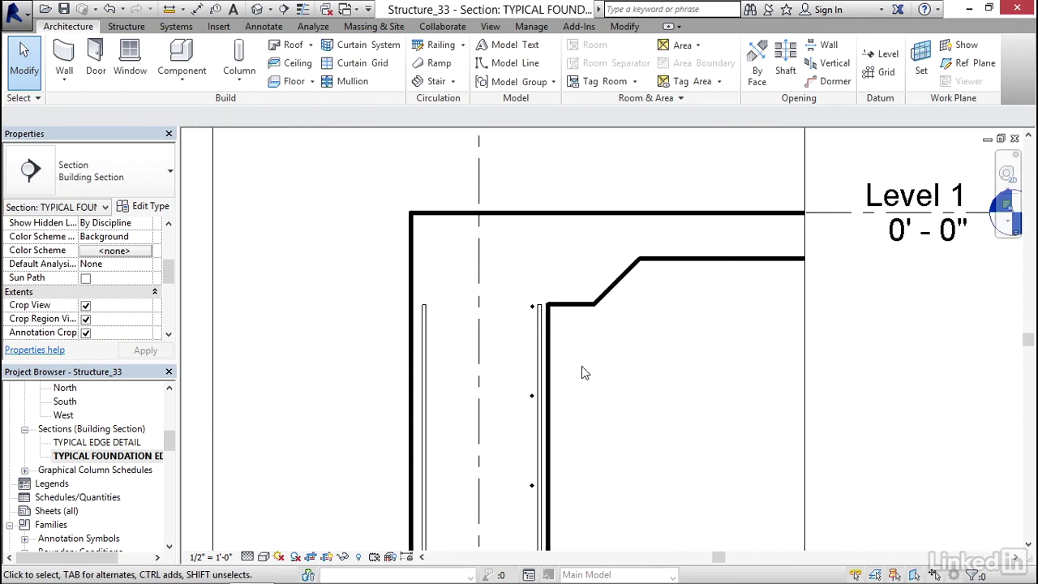
scroll(563, 362, up, 2)
scroll(523, 321, up, 2)
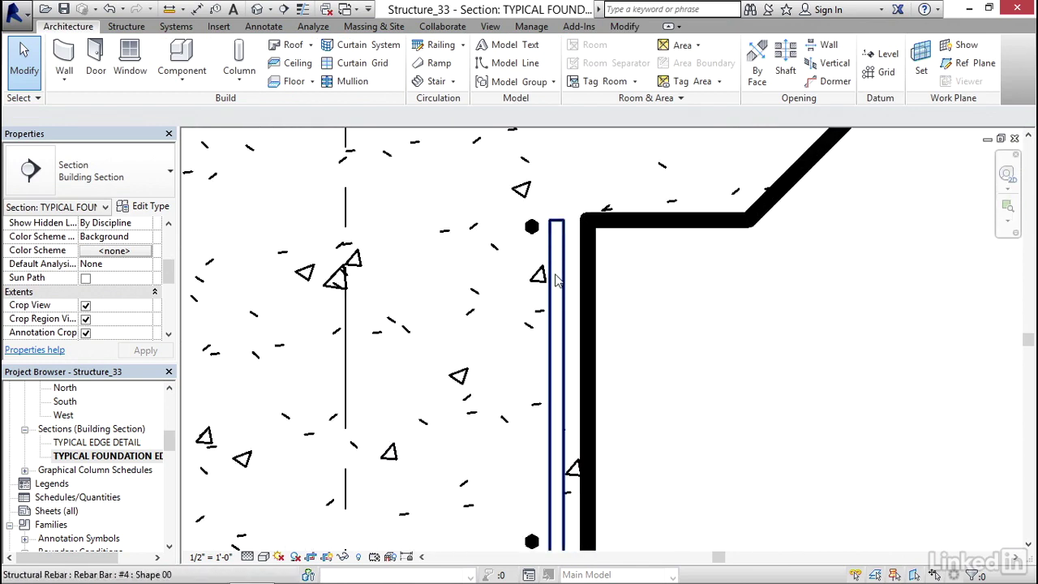
Nudge the right-face rebar set three increments right, closer to the concrete face
click(531, 229)
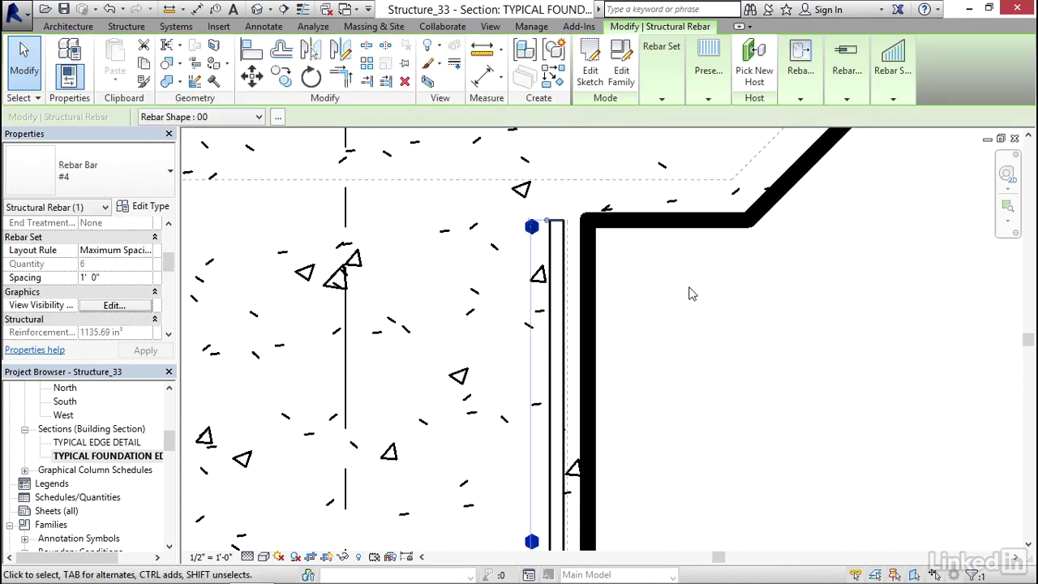
key(Right)
key(Right)
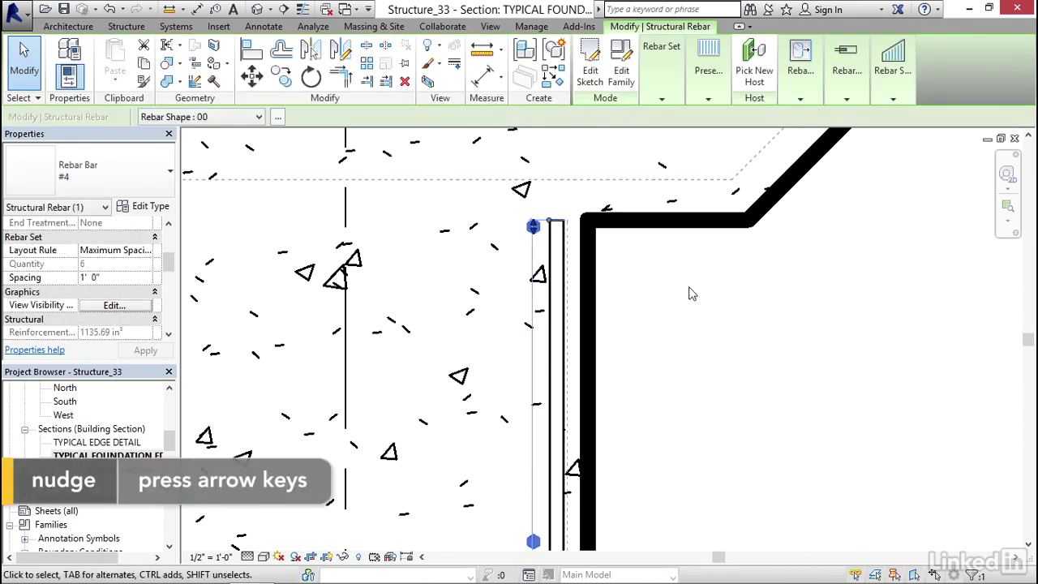
key(Right)
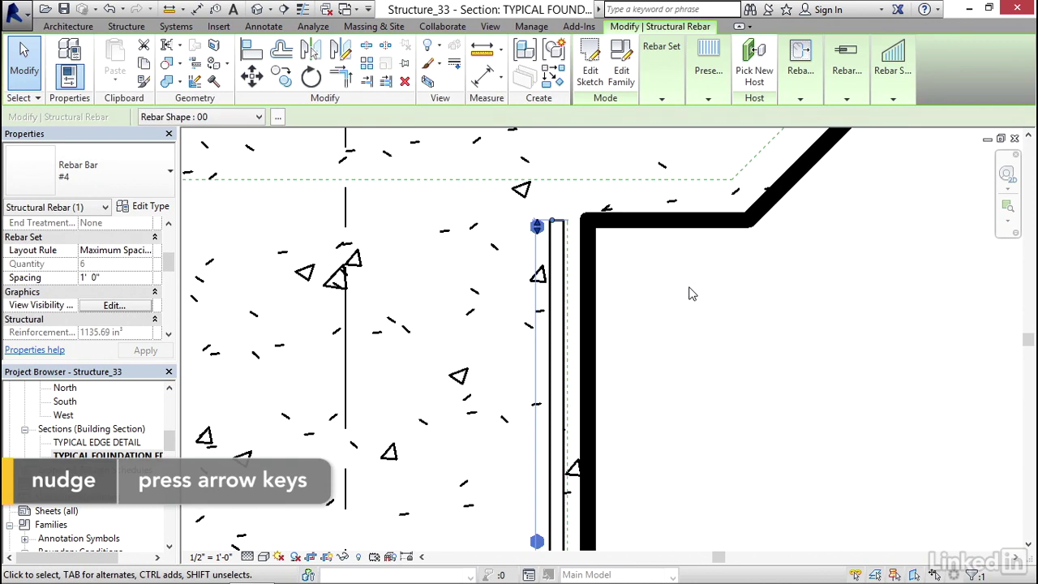
key(Right)
key(Escape)
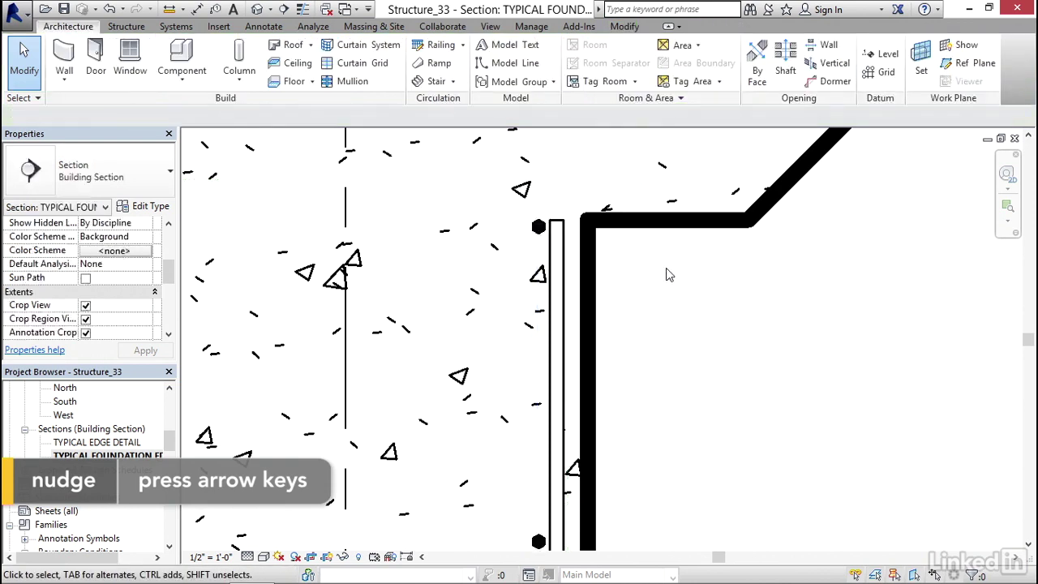
scroll(669, 275, down, 2)
middle_drag(695, 290, 726, 317)
scroll(644, 308, down, 1)
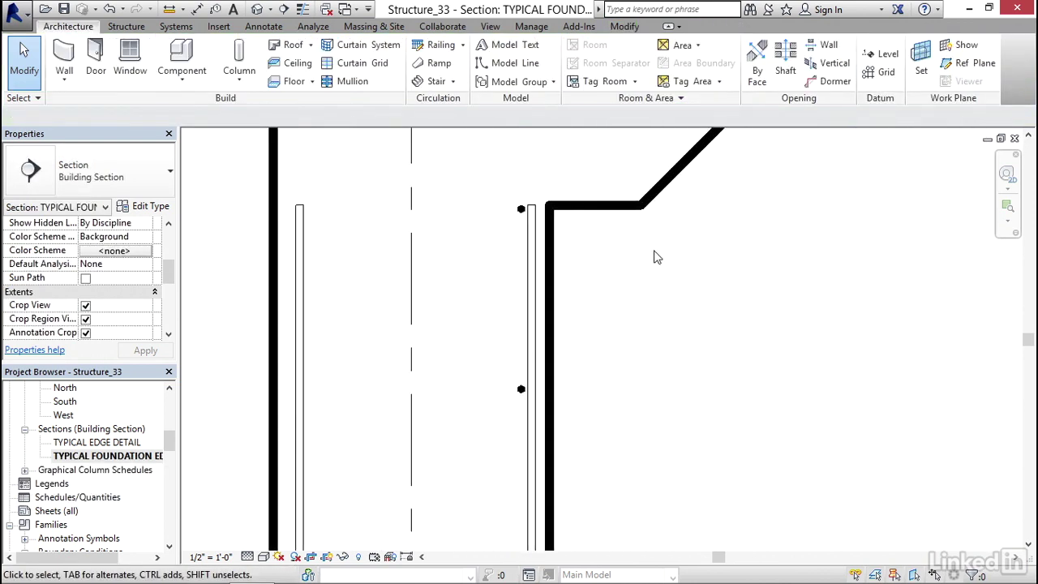
Mirror a copy of the right-face rebar set across the wall centreline
click(523, 214)
scroll(597, 325, down, 2)
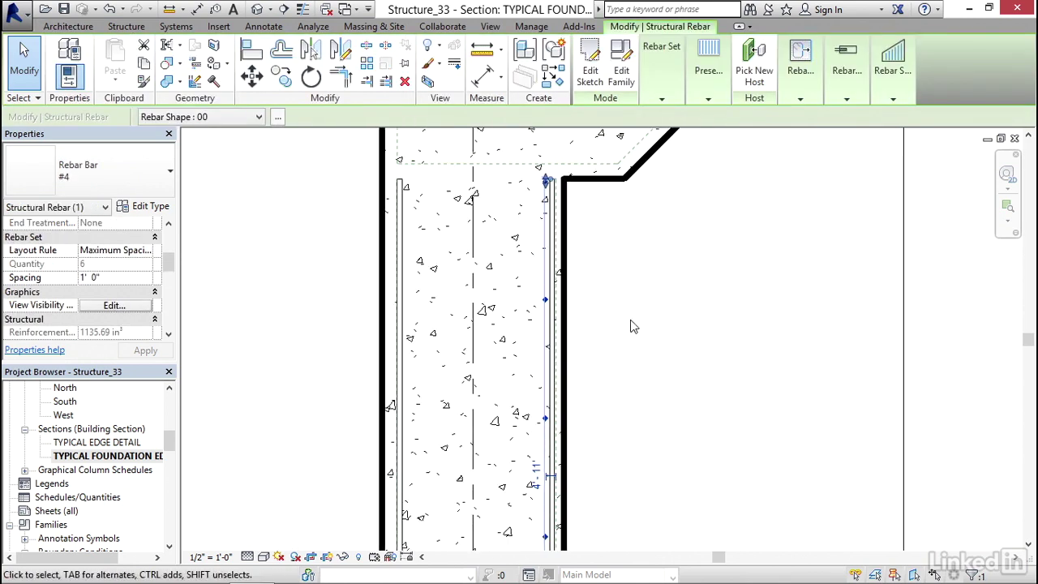
key(m)
key(m)
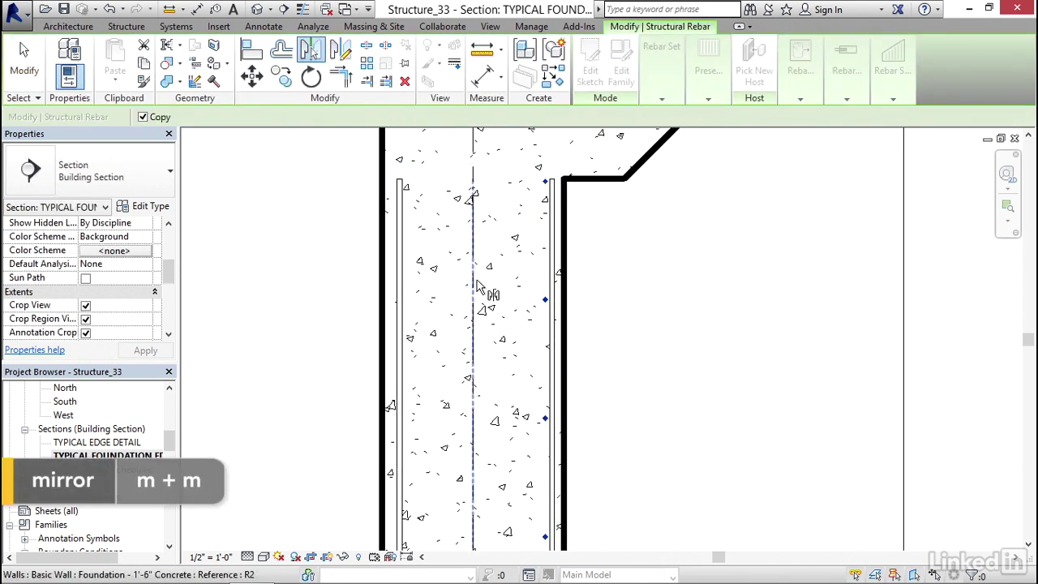
click(473, 288)
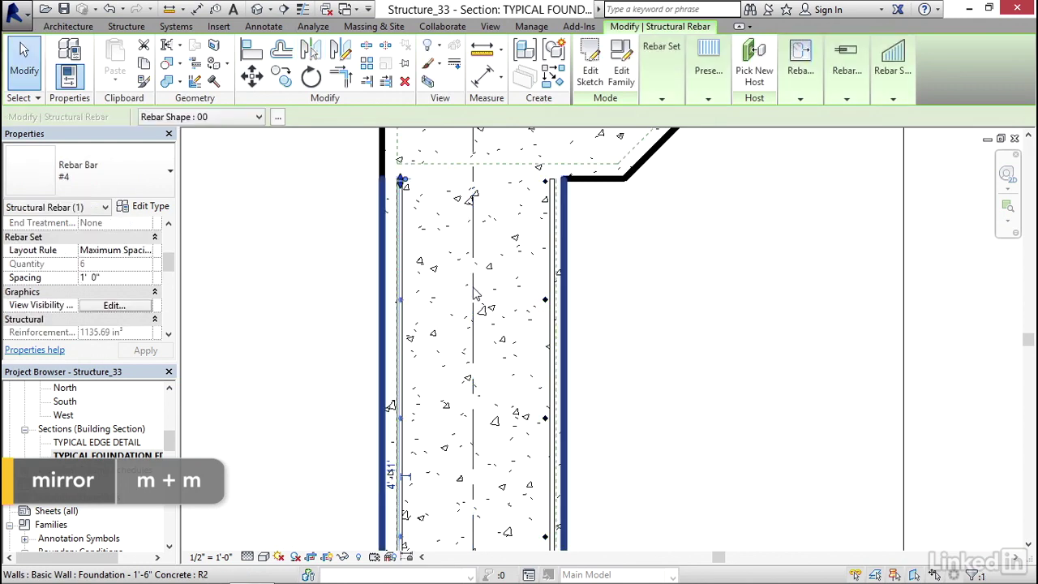
click(656, 313)
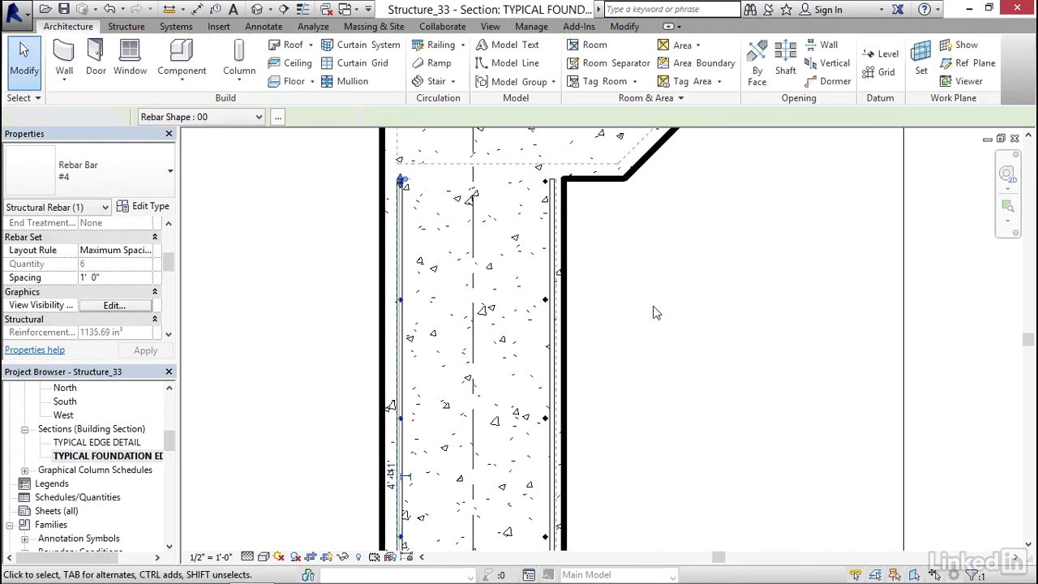
scroll(354, 249, up, 3)
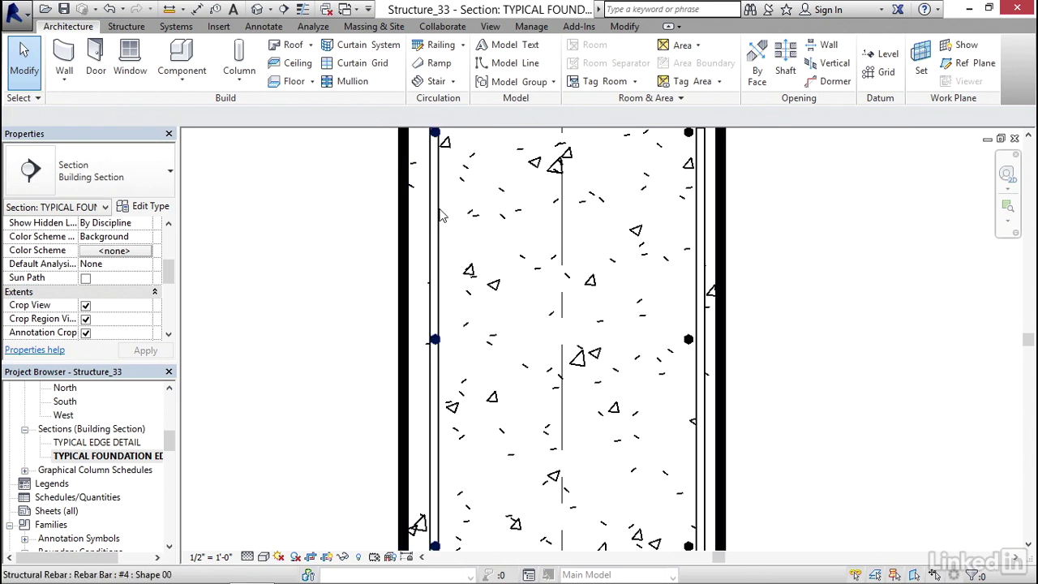
scroll(442, 215, down, 1)
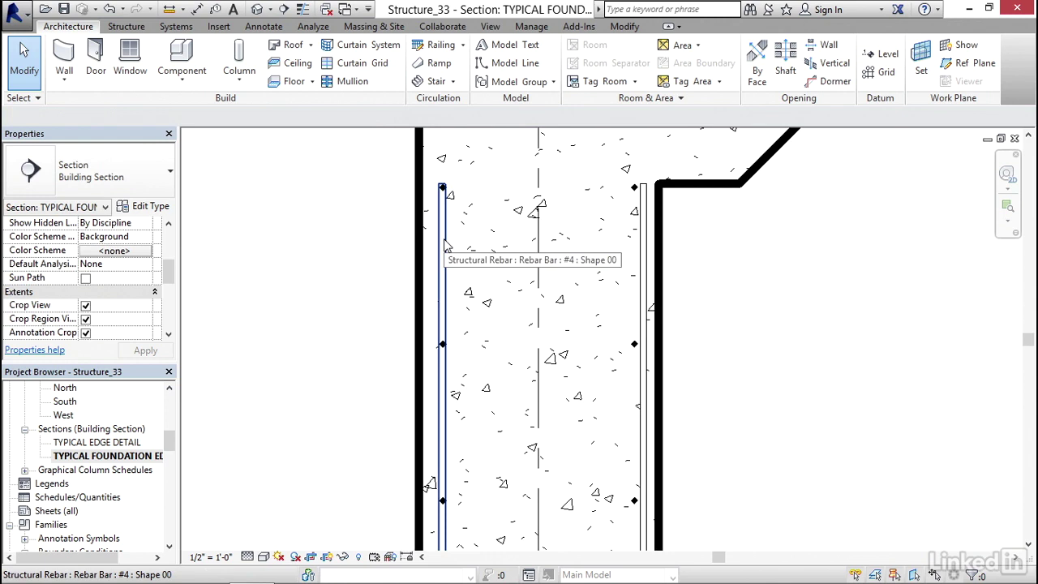
Check the left-face bar, then mirror the right-face rebar again onto the left face
click(444, 245)
shift+scroll(742, 268, right, 1)
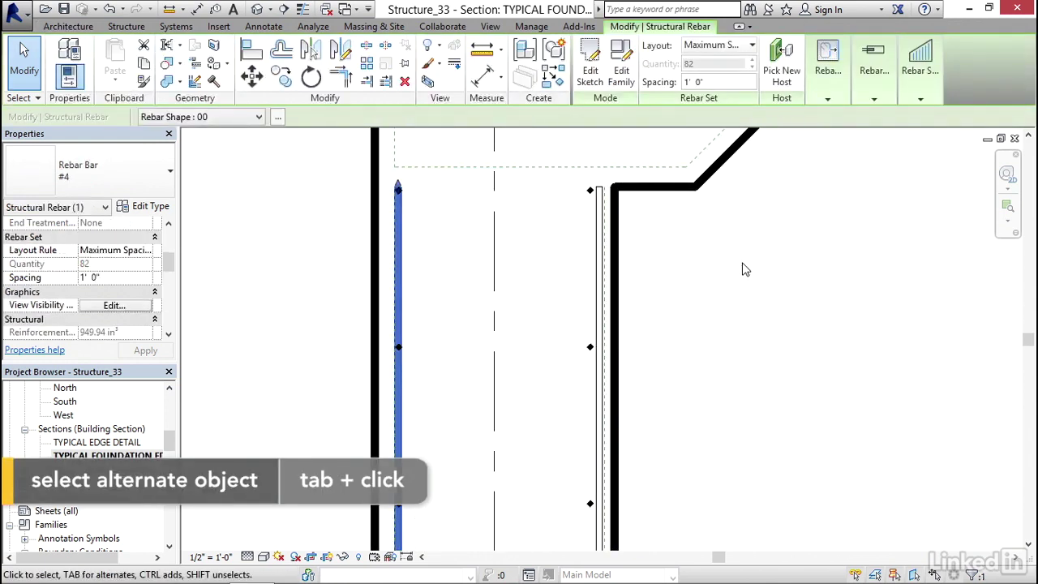
key(Escape)
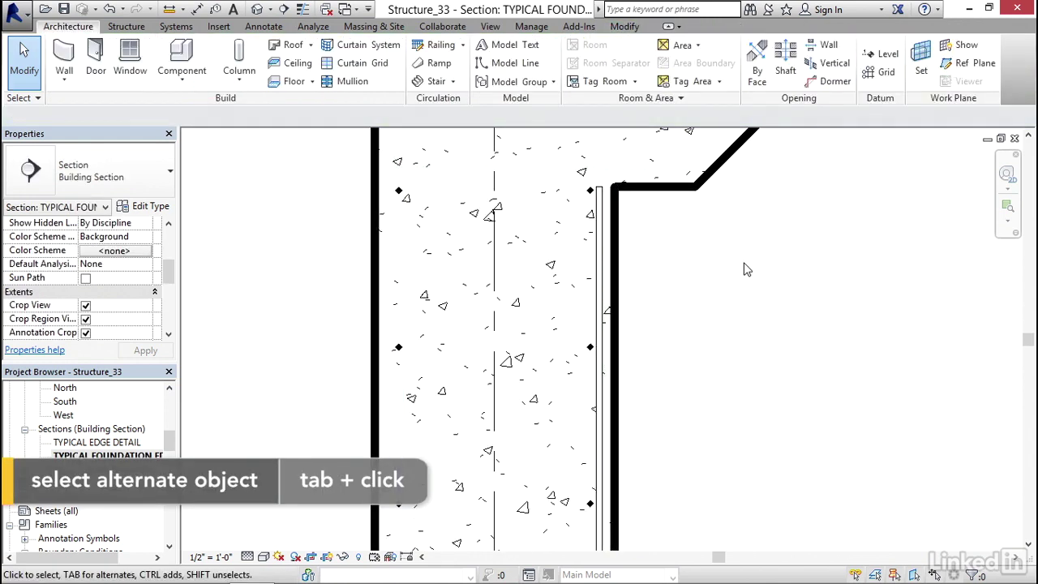
click(612, 236)
middle_drag(711, 294, 686, 264)
key(m)
key(m)
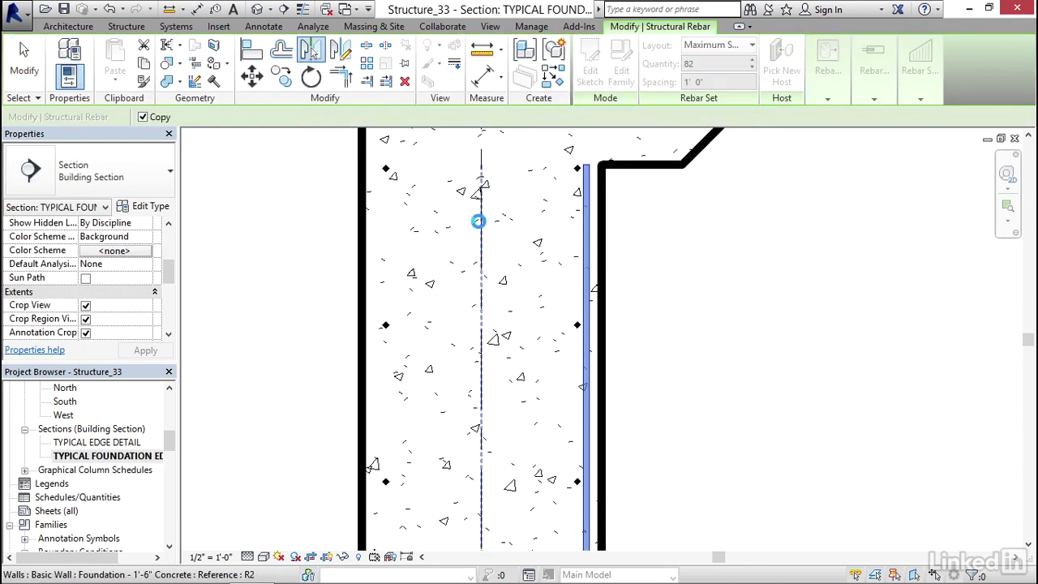
click(480, 223)
key(Escape)
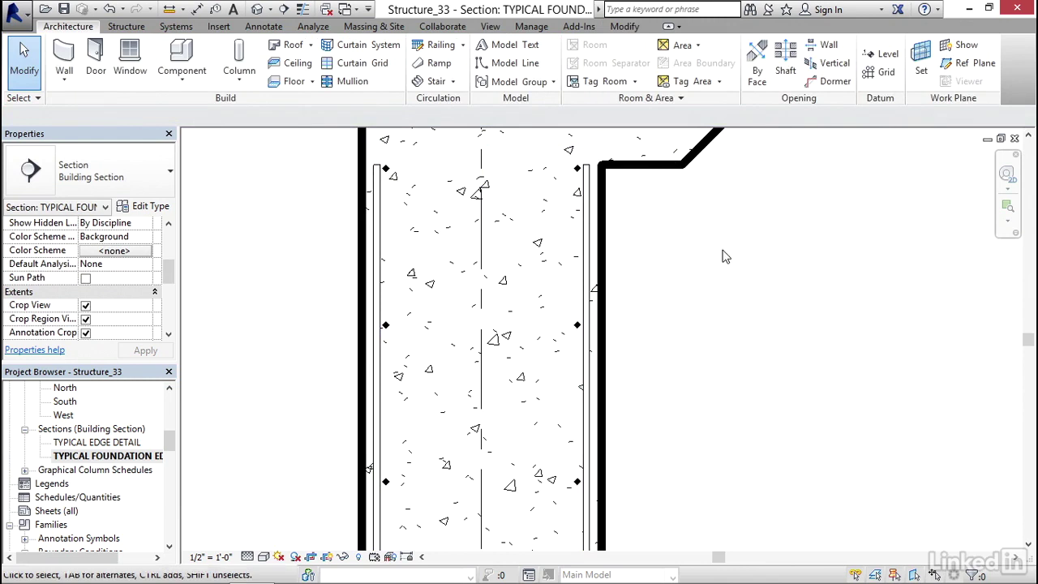
scroll(674, 258, down, 4)
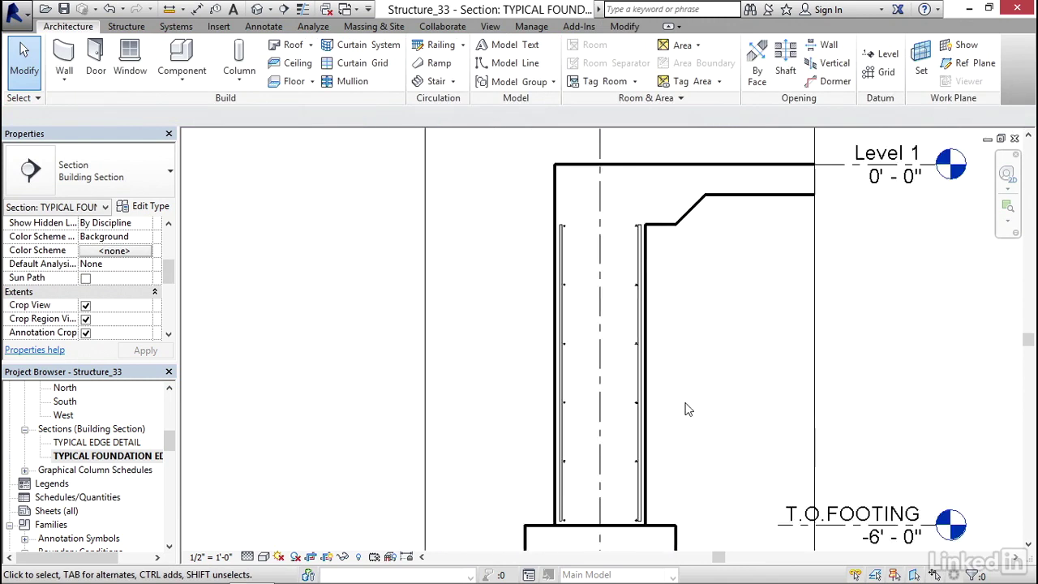
middle_drag(696, 415, 644, 295)
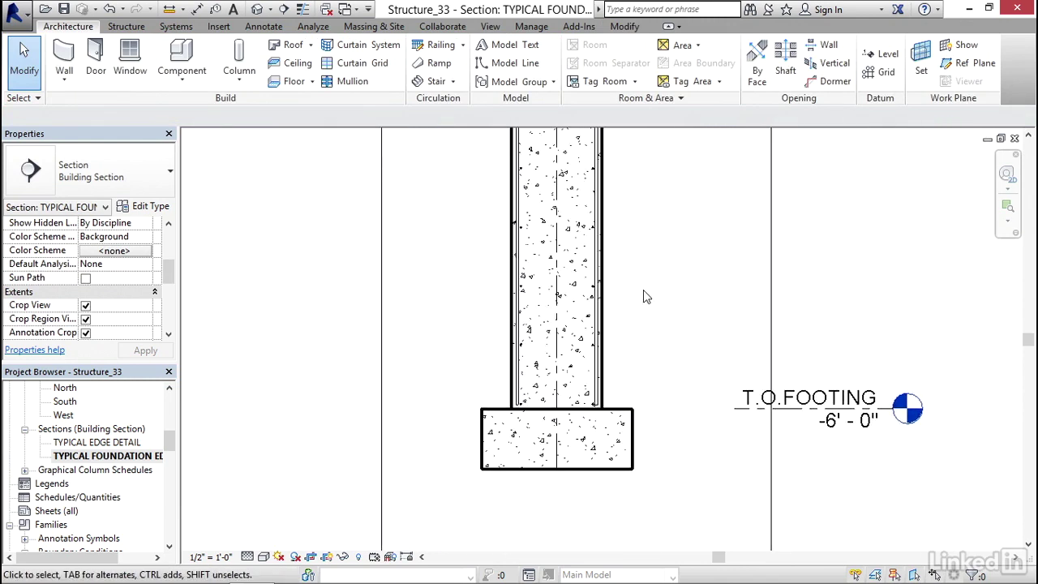
middle_drag(657, 353, 644, 313)
scroll(567, 309, up, 5)
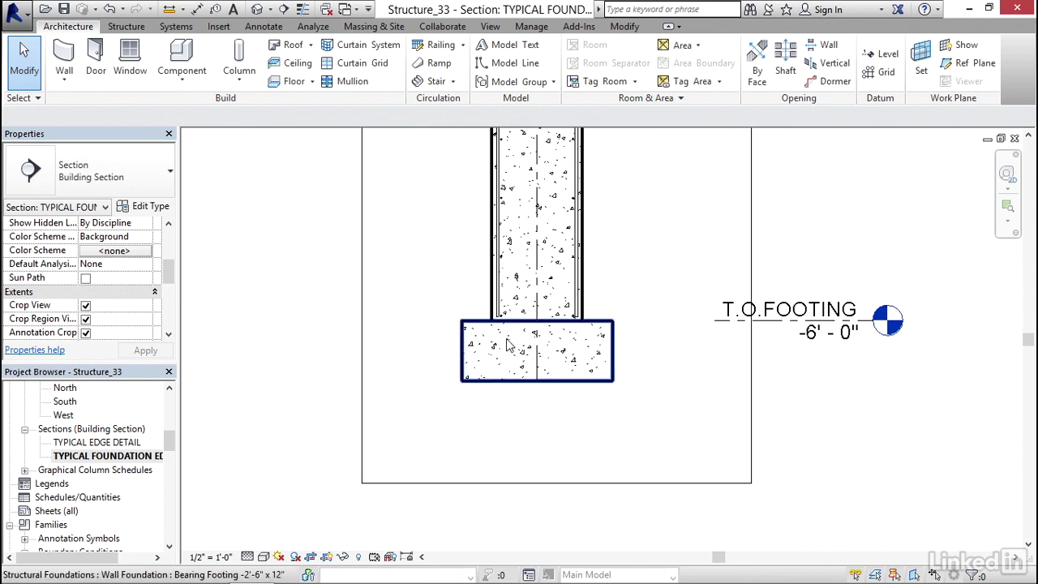
scroll(544, 320, down, 2)
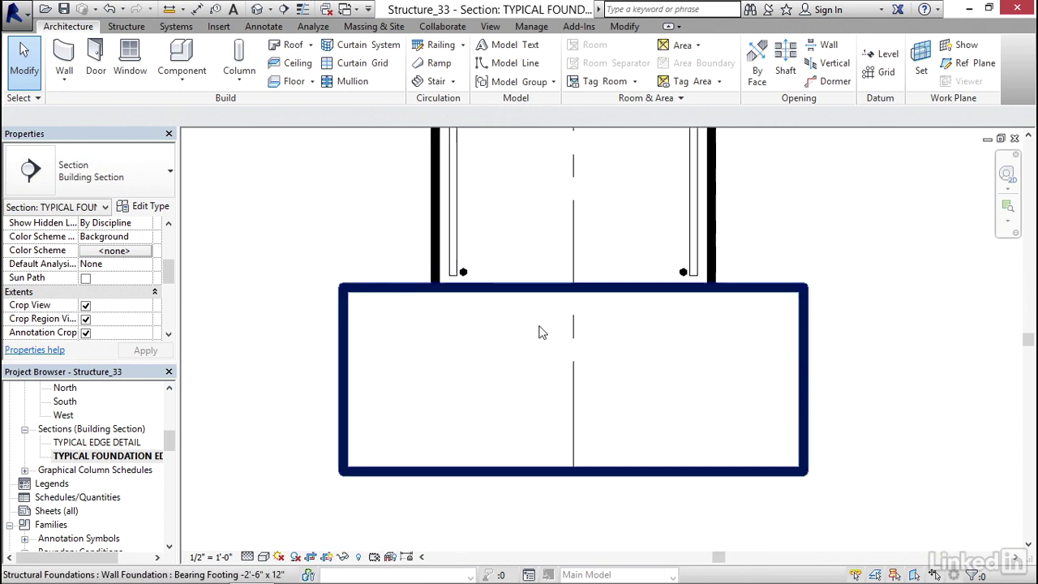
middle_drag(540, 332, 537, 361)
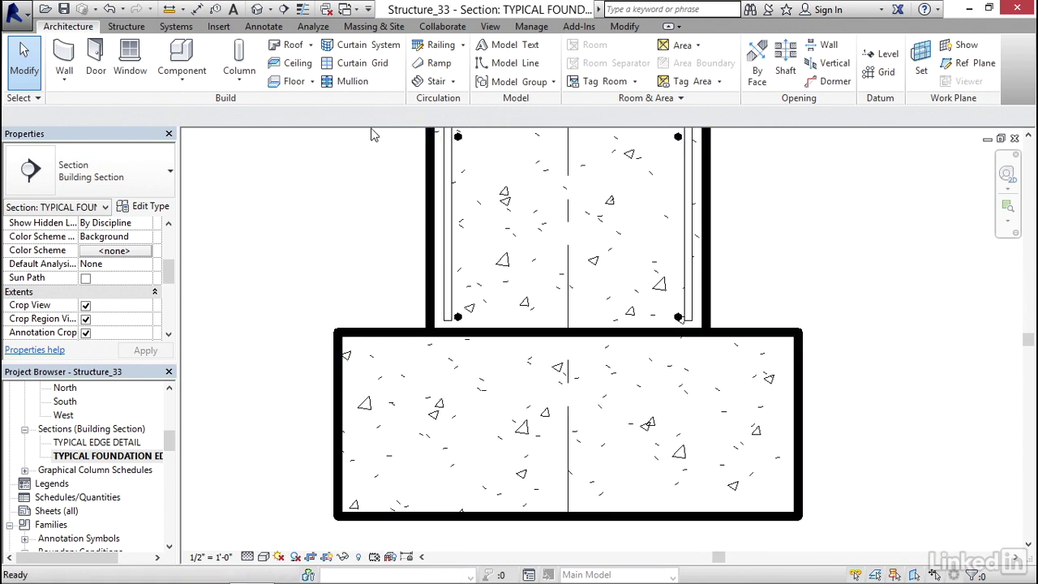
Start a Cut Profile sketch on the boundary between the foundation wall and footing
click(491, 27)
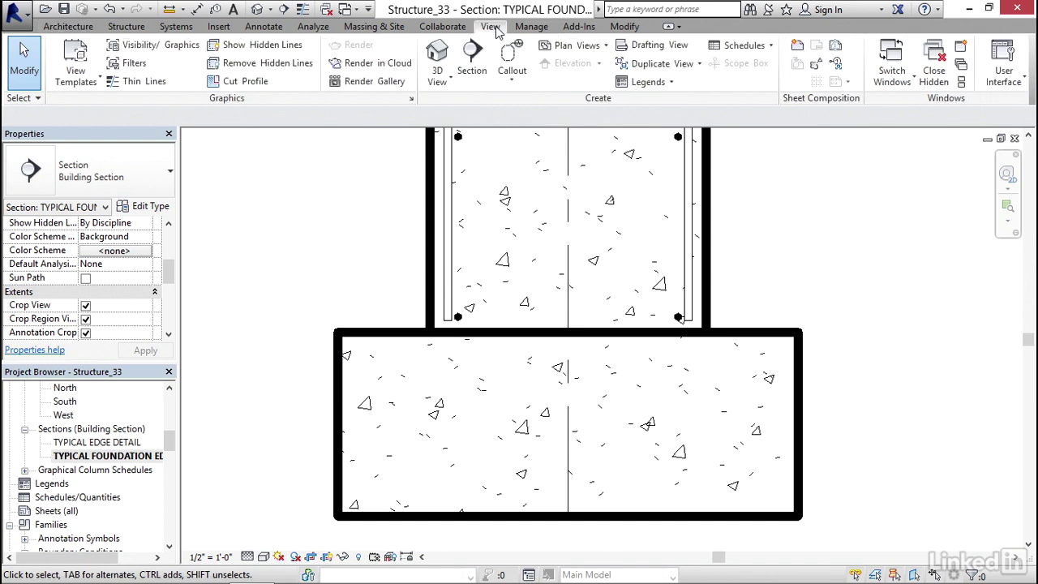
click(252, 82)
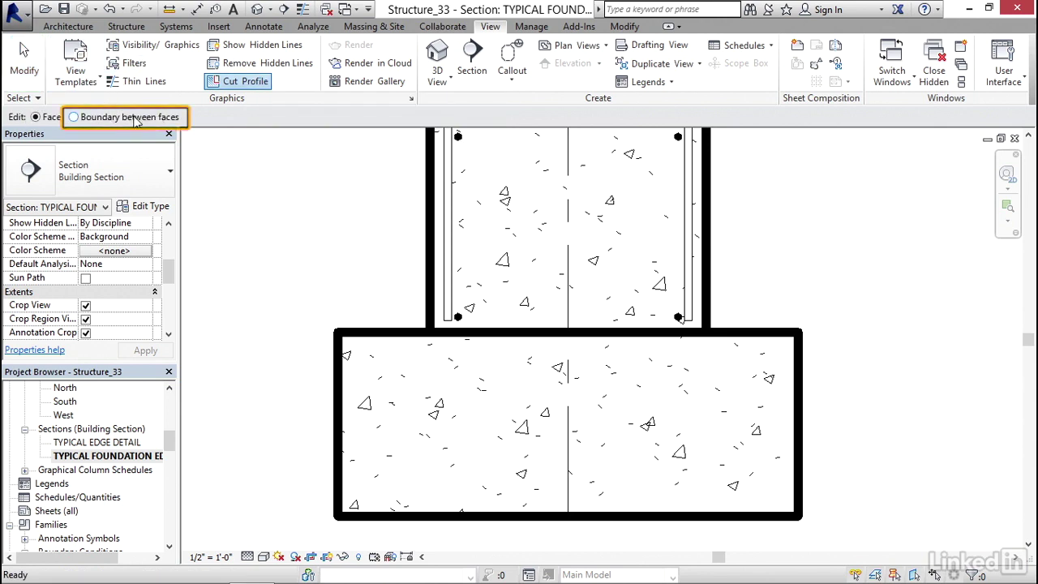
click(73, 118)
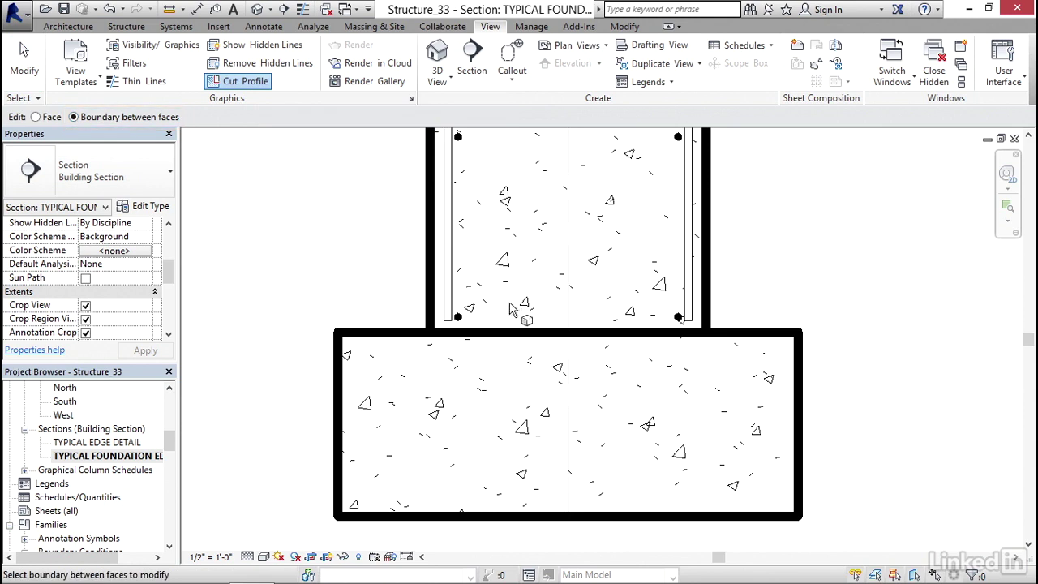
click(514, 341)
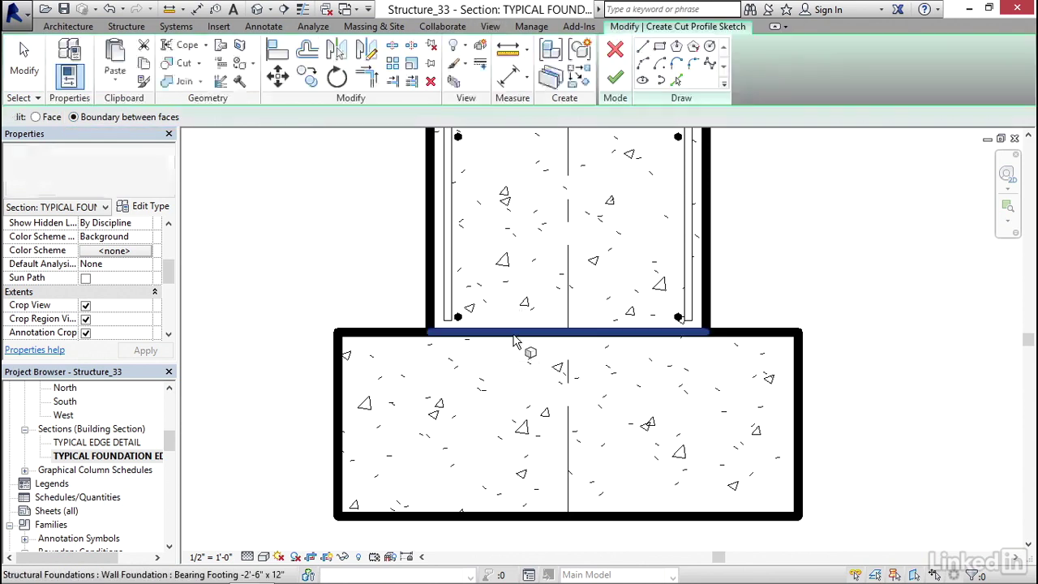
scroll(455, 340, up, 3)
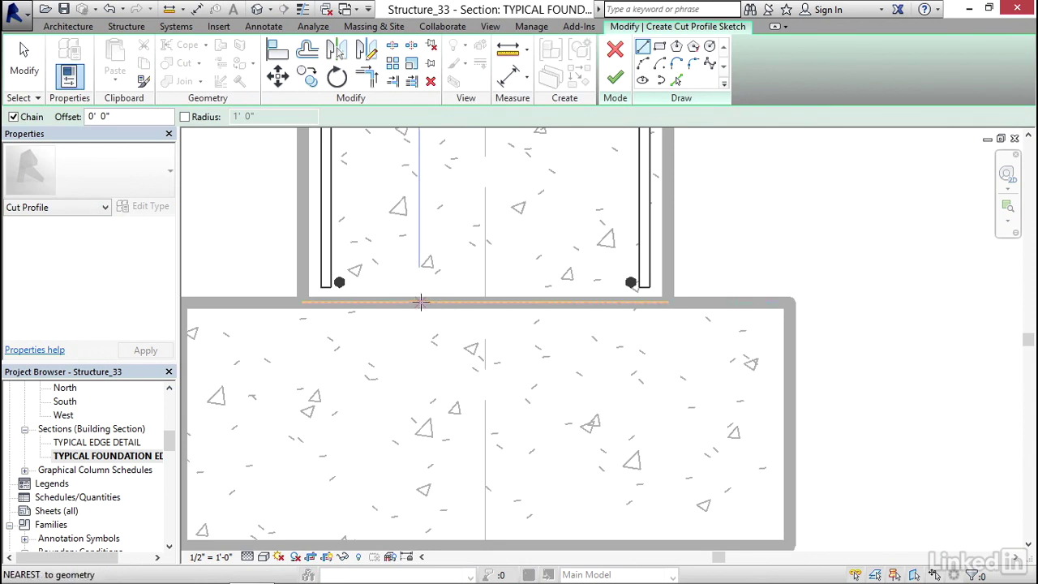
Sketch a 45° line and a horizontal line into the footing, ending at the centreline
click(419, 304)
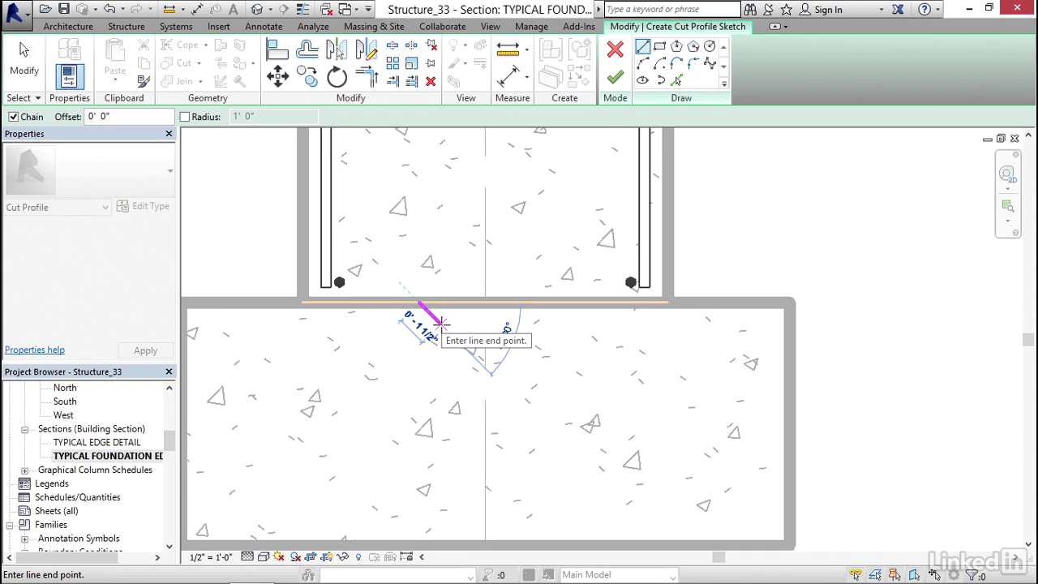
click(441, 323)
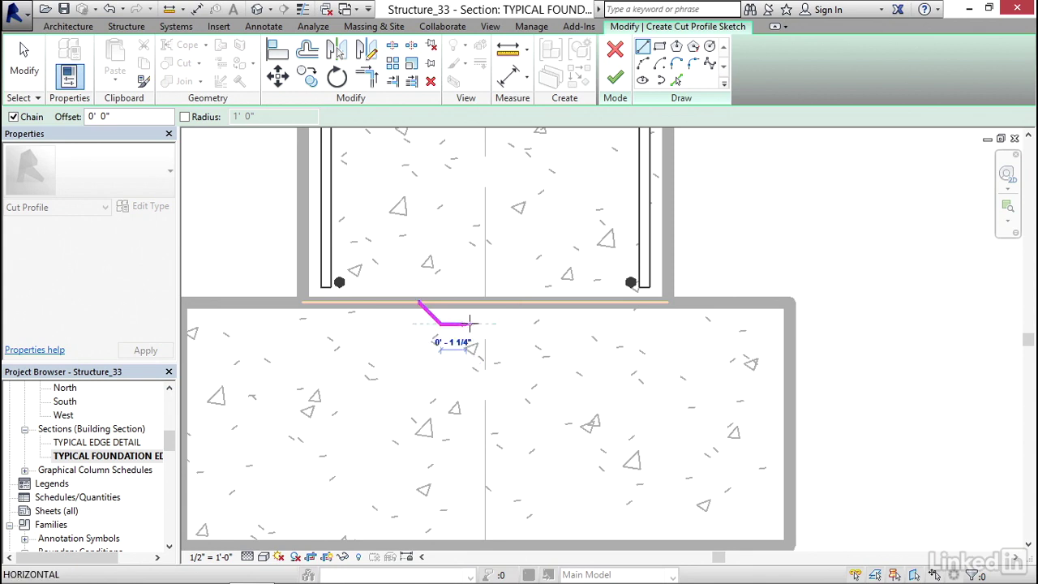
click(485, 323)
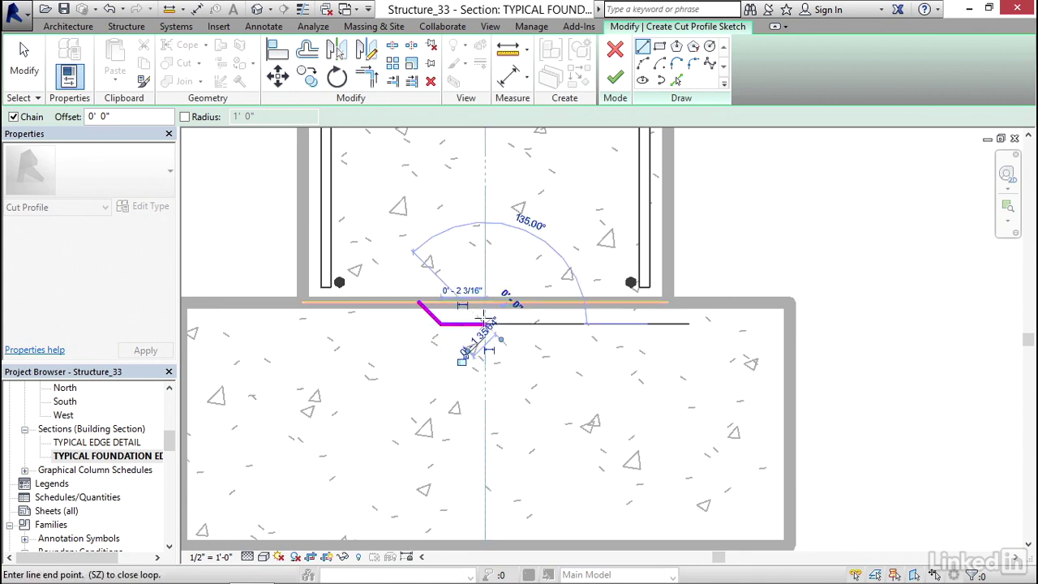
key(Escape)
key(Escape)
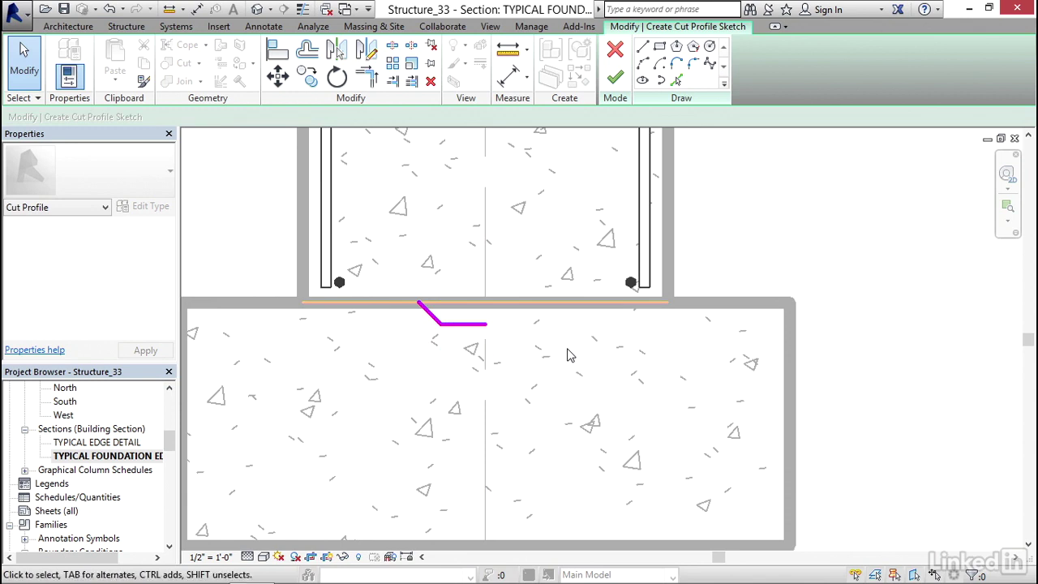
Mirror the angled notch side across the wall centreline
click(431, 319)
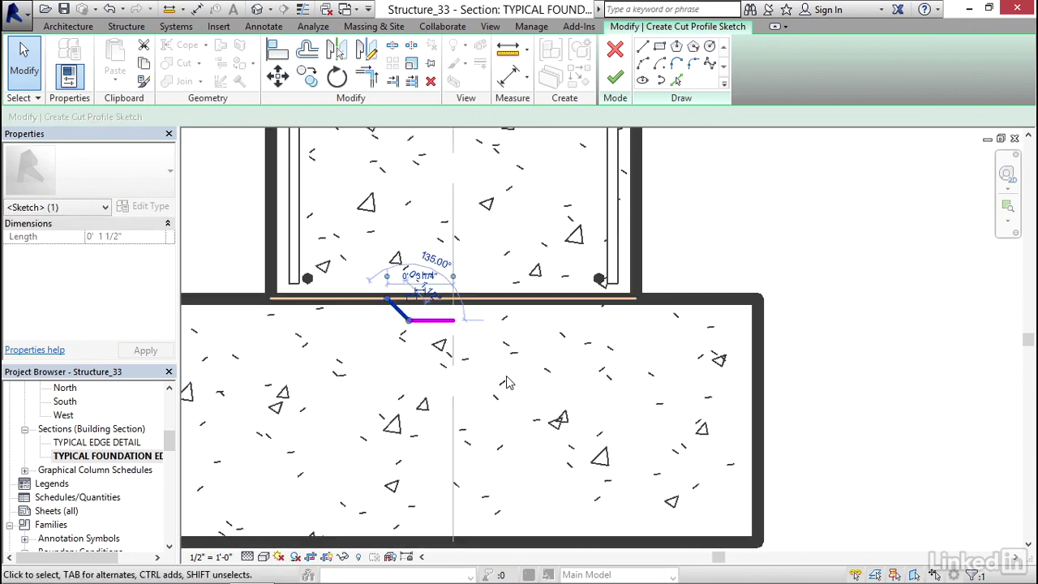
click(336, 49)
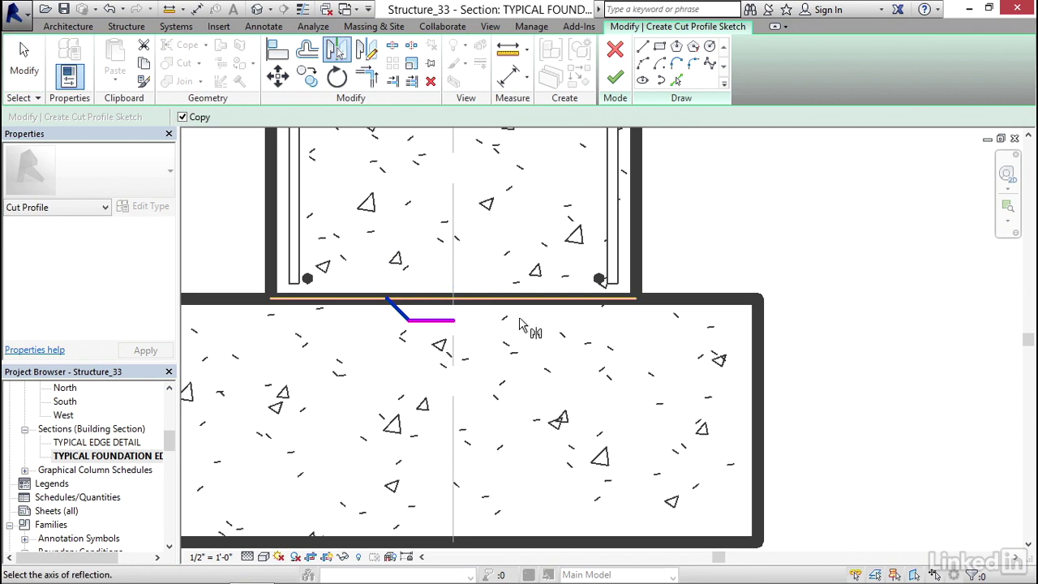
click(452, 202)
click(518, 384)
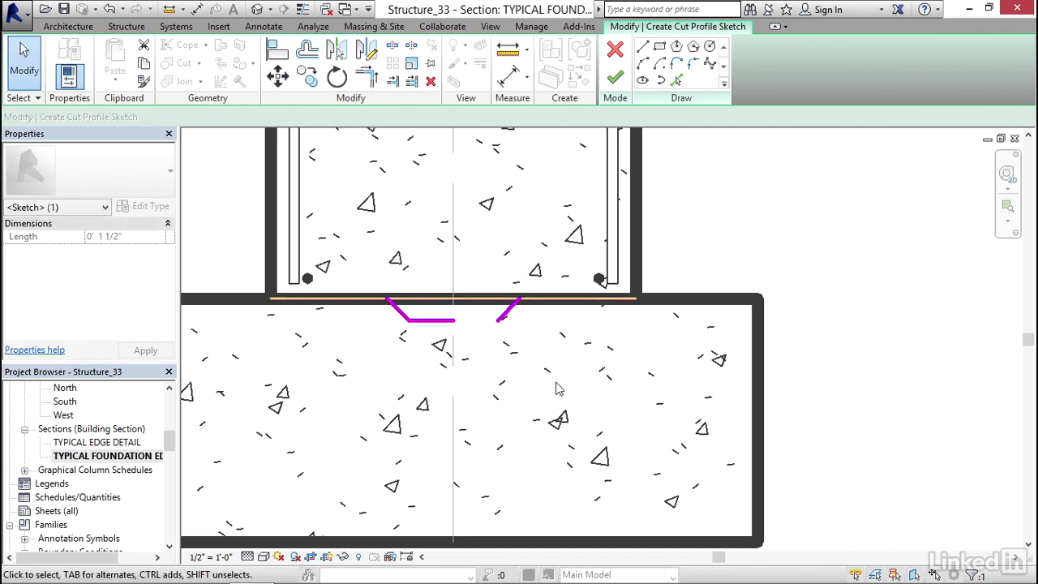
scroll(454, 350, up, 3)
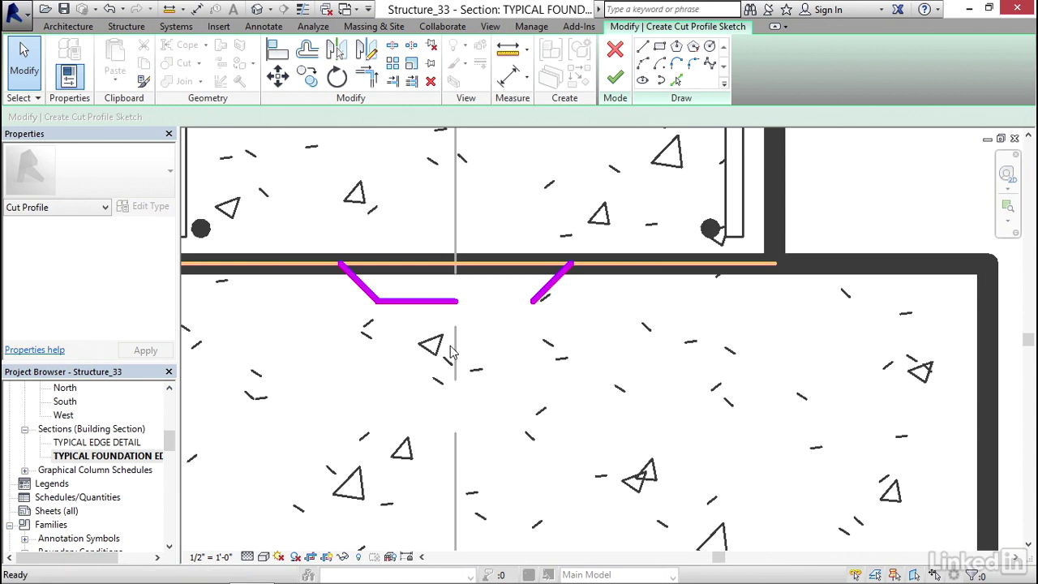
Trim the flat notch bottom and the mirrored angled side into a corner using TR
key(t)
key(r)
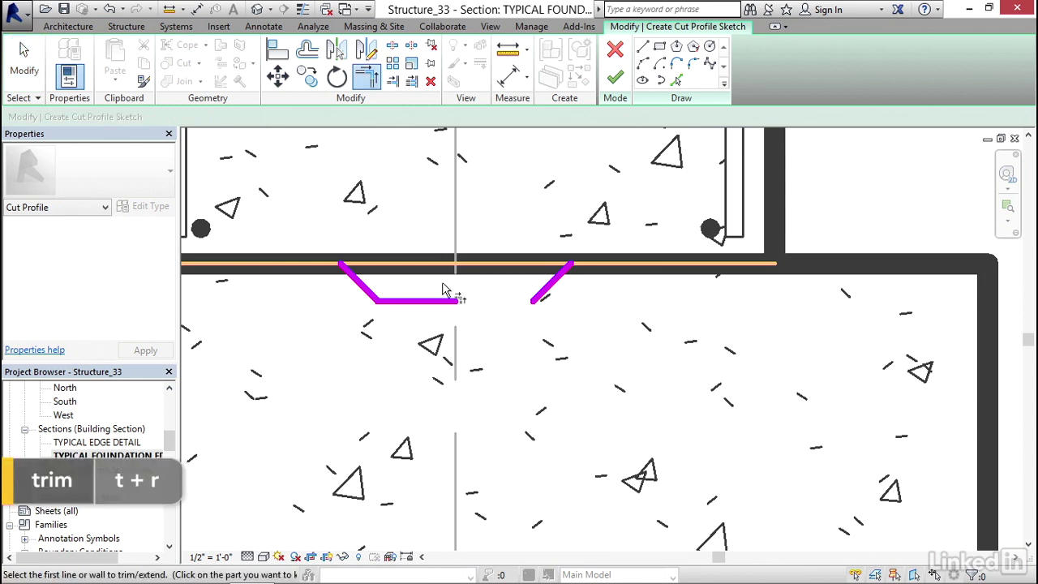
click(441, 301)
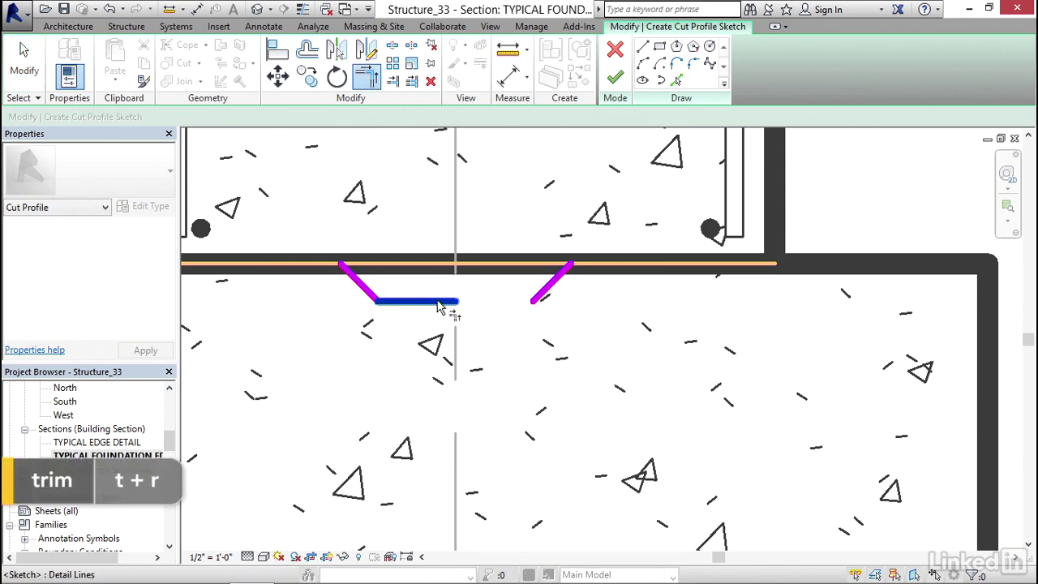
click(551, 291)
scroll(548, 300, down, 5)
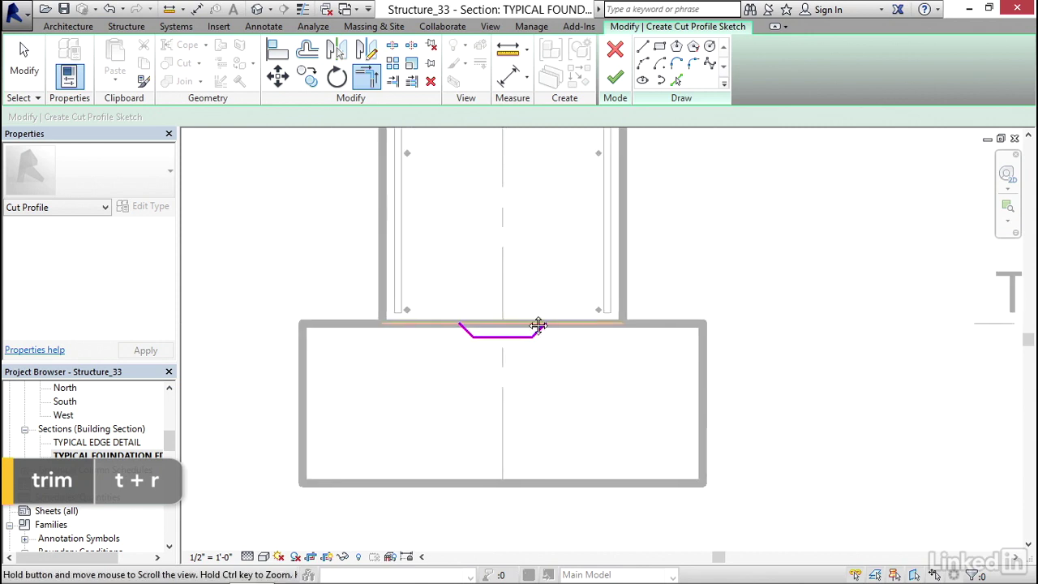
key(Escape)
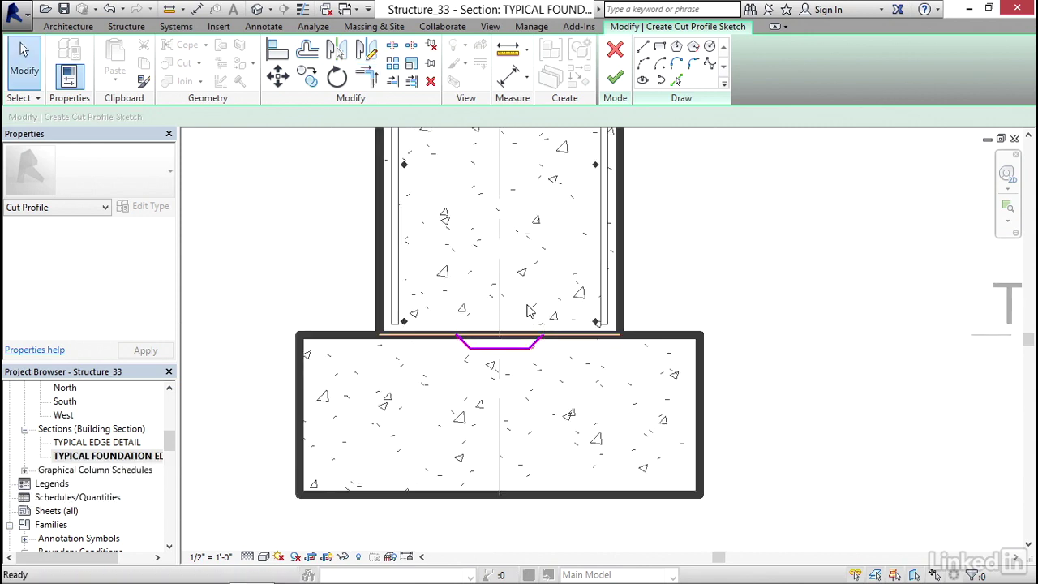
Finish the cut profile, leaving a trapezoidal keyway notch in the footing top
click(614, 80)
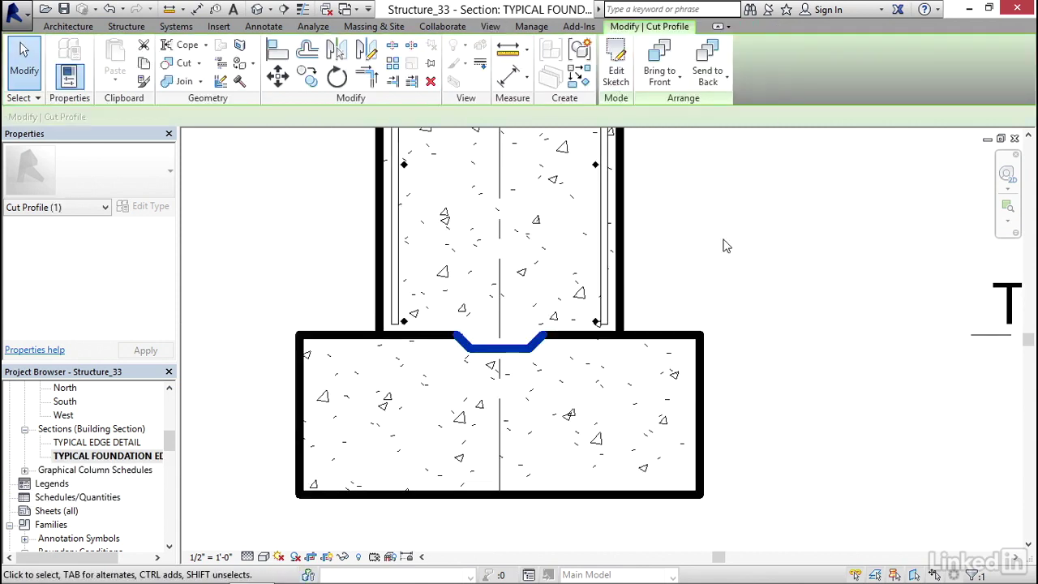
click(743, 268)
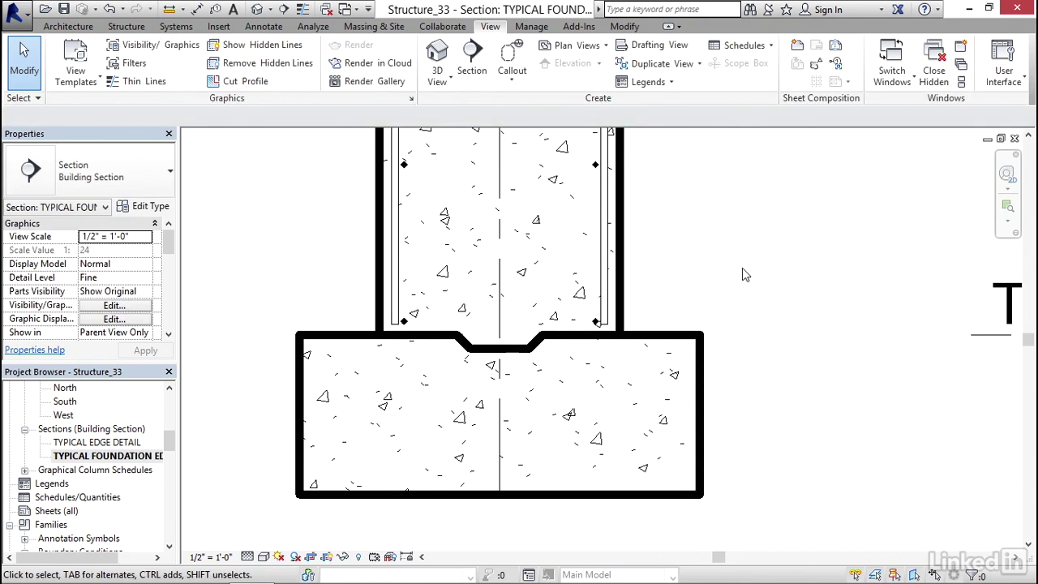
scroll(742, 268, down, 3)
middle_drag(740, 279, 532, 359)
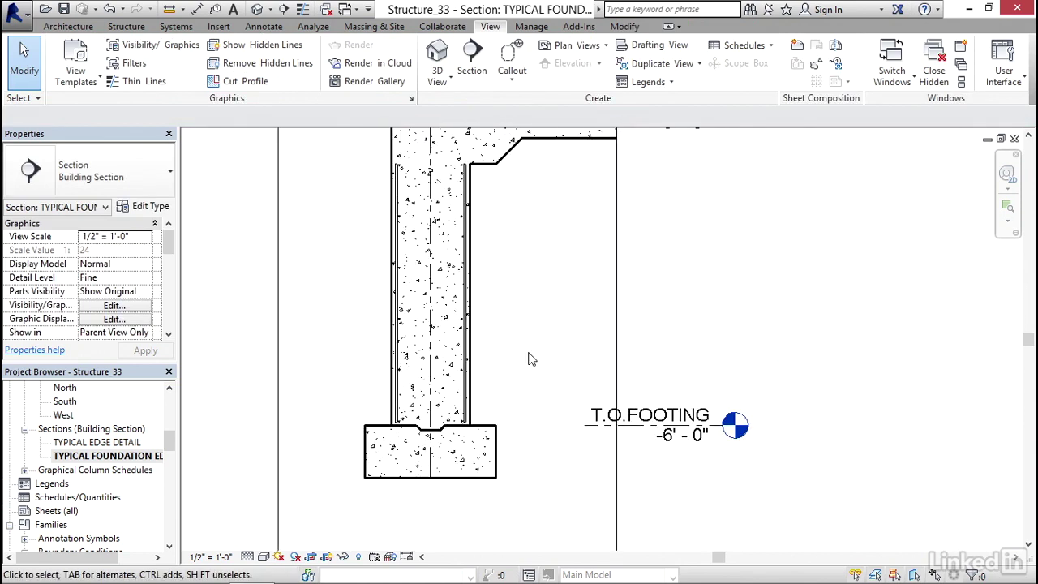